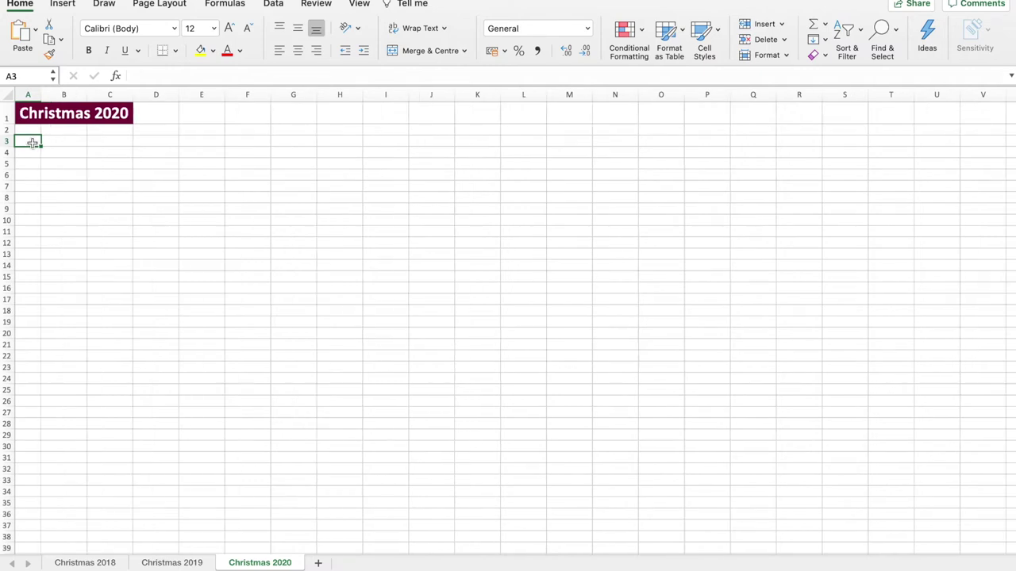
Number the rows 1 to 10 in cells A3 to A12 of the Christmas 2020 sheet.
type("1")
key("Return")
type("2")
key("Return")
type("3")
key("Return")
type("4")
key("Return")
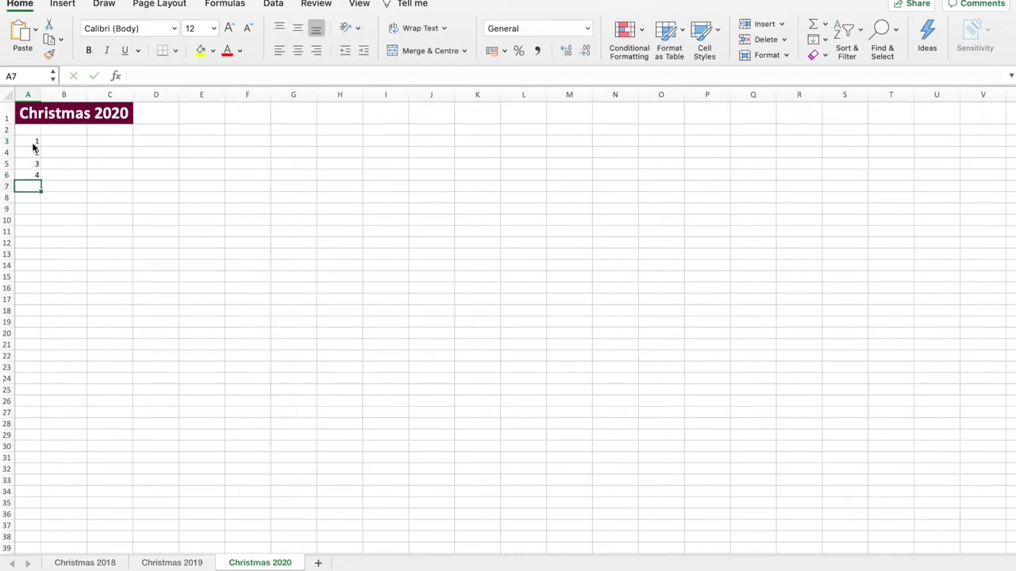
type("5")
key("Return")
type("6")
key("Return")
type("7")
key("Return")
type("8")
key("Return")
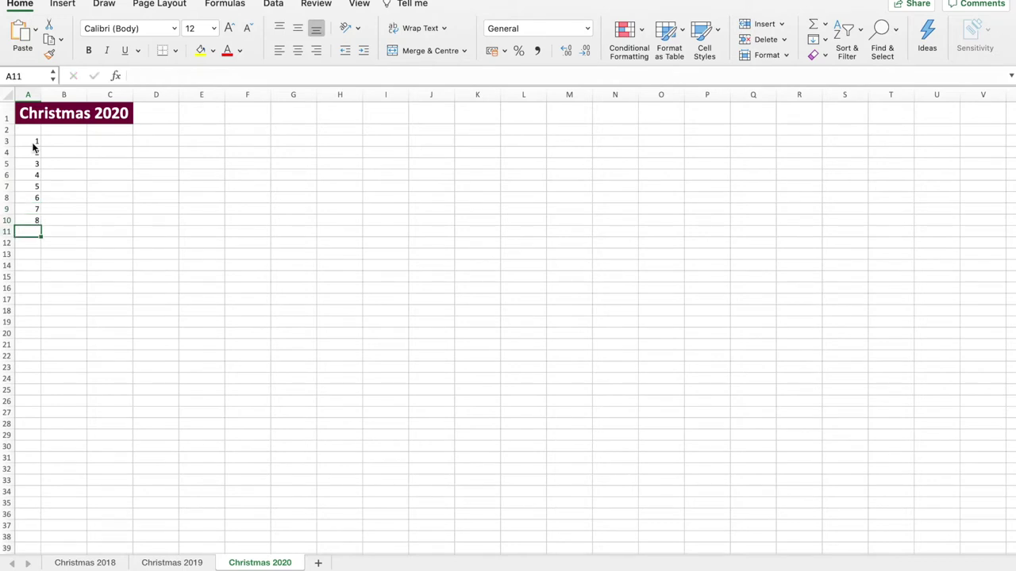
type("9")
key("Return")
type("10")
key("Return")
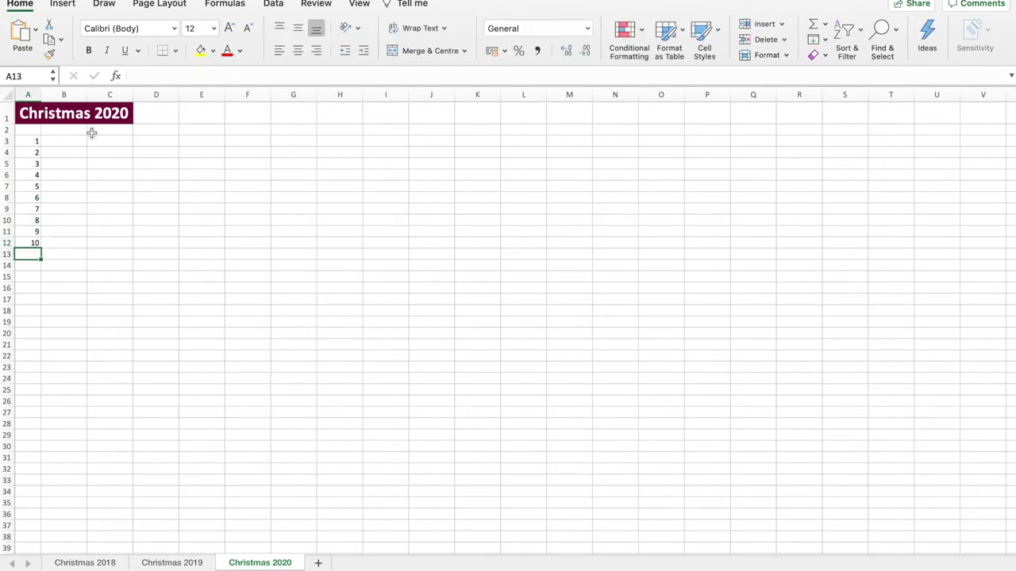
List the recipients mum, dad, brother and sister in cells B3 to B6.
left_click(63, 142)
type("mum\\")
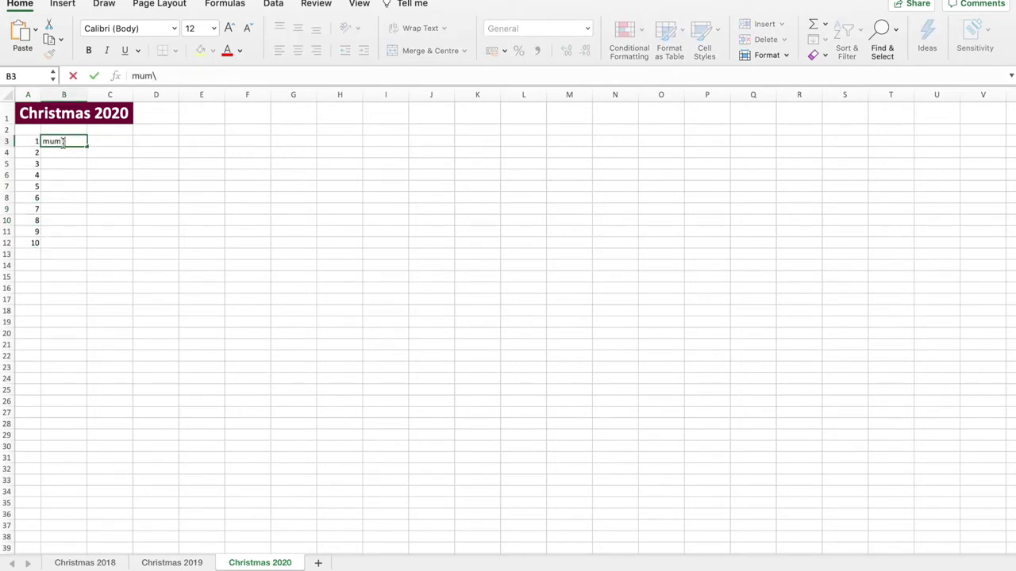
key("Return")
type("dad")
key("Return")
type("brother")
key("Return")
type("sis")
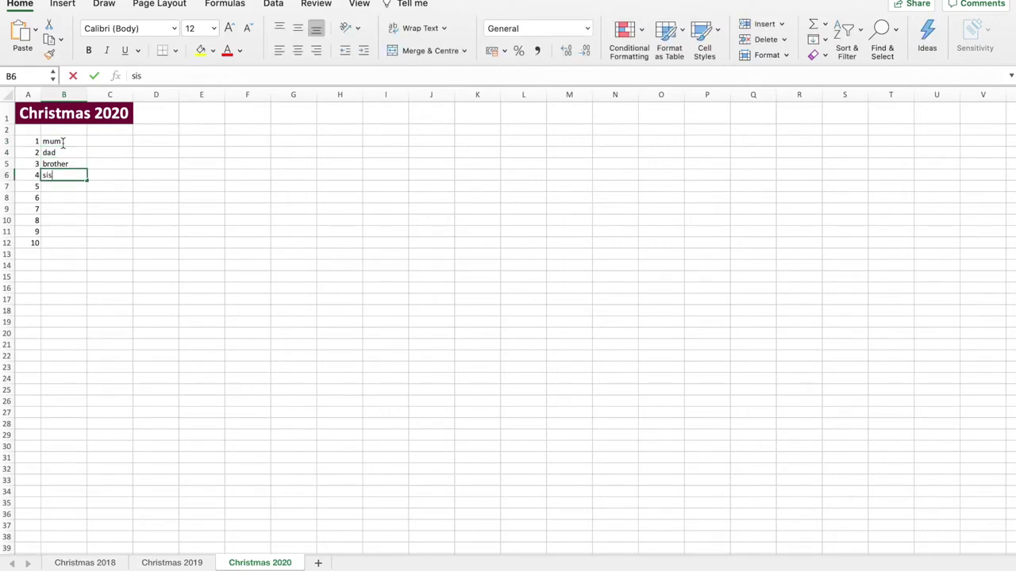
type("ter")
key("Return")
Continue the recipient list with mother in law, father in law, brother in law and sister in law in B7 to B10.
type("mother in law")
key("Return")
type("father in law")
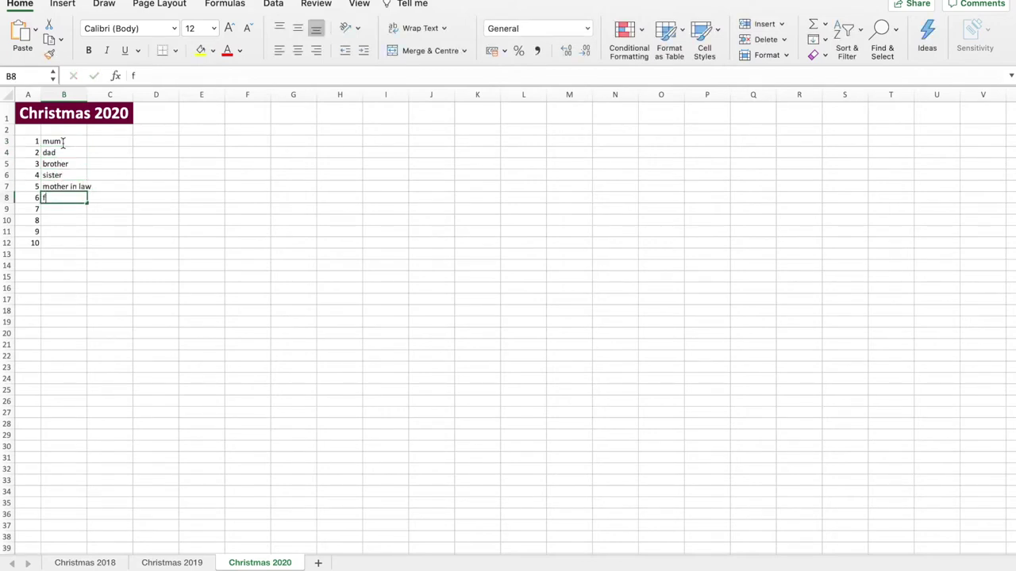
key("Return")
type("brother in law")
key("Return")
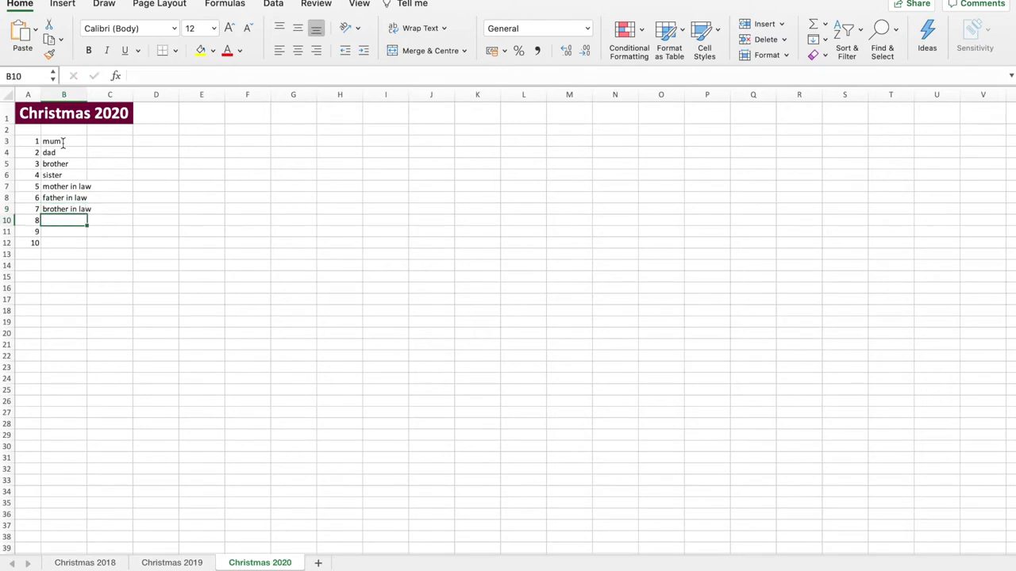
type("sister in law")
key("Return")
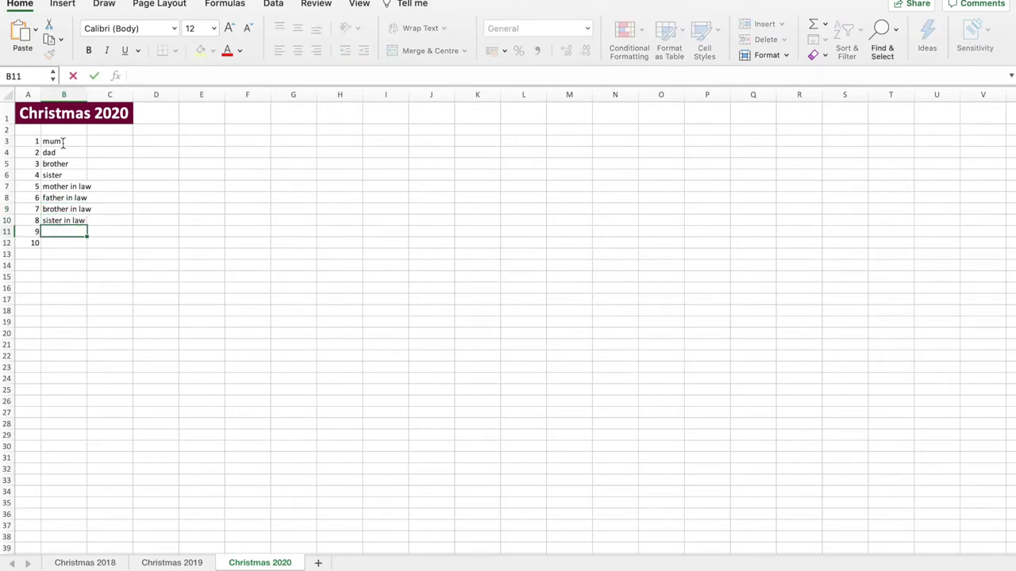
Complete the recipient list with neice 1, neice 2, nephew 1 and newphew 2 in cells B11 to B14.
type("neice 1")
key("Return")
type("neice 2")
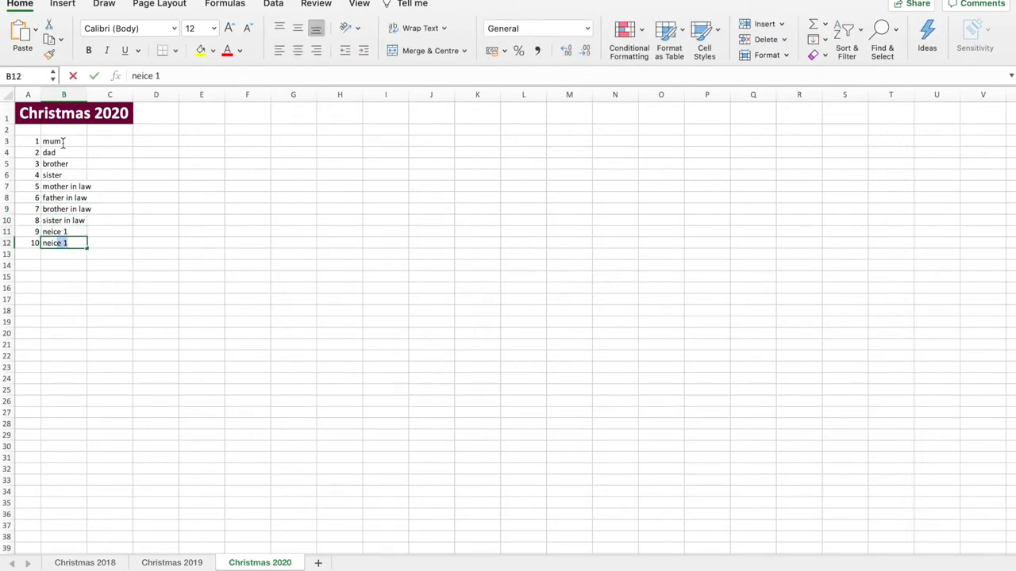
key("Return")
type("nephew 1")
key("Return")
type("newphew 2")
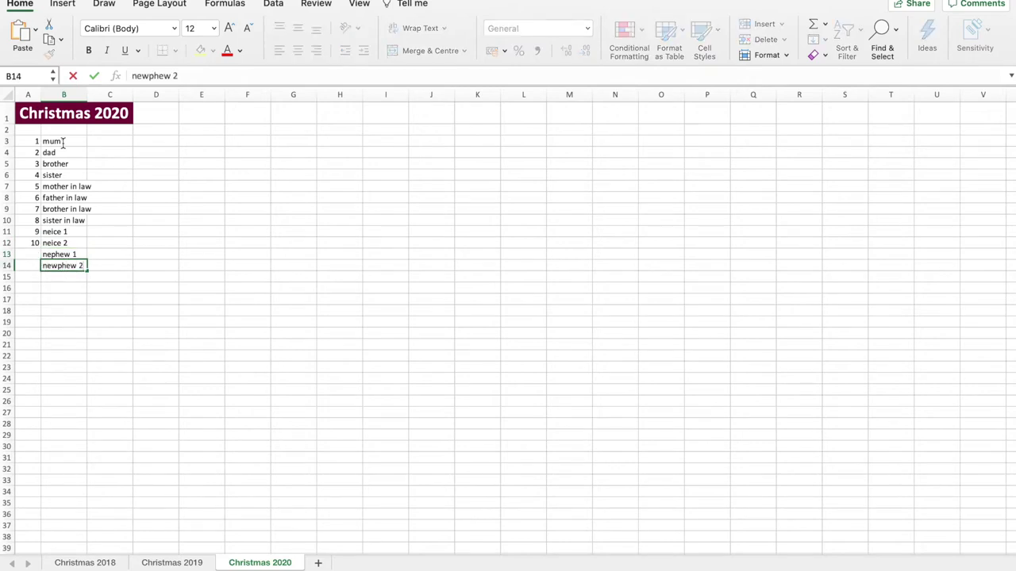
key("Return")
Extend the row numbering with 11 in A13 and 12 in A14 beside the two nephew entries.
left_click(27, 254)
type("11")
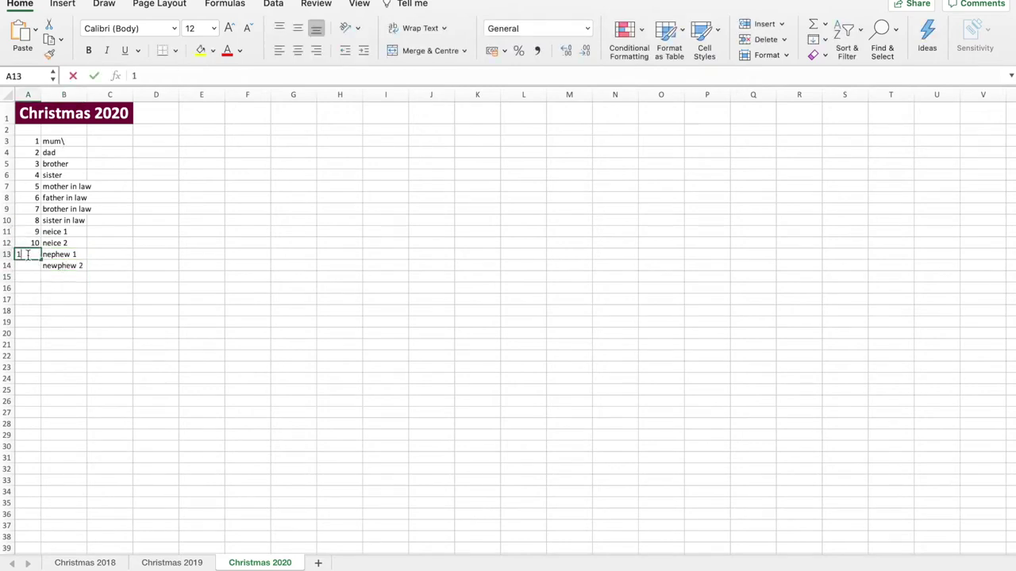
key("Return")
left_click(30, 256)
left_click(29, 265)
type("12")
key("Return")
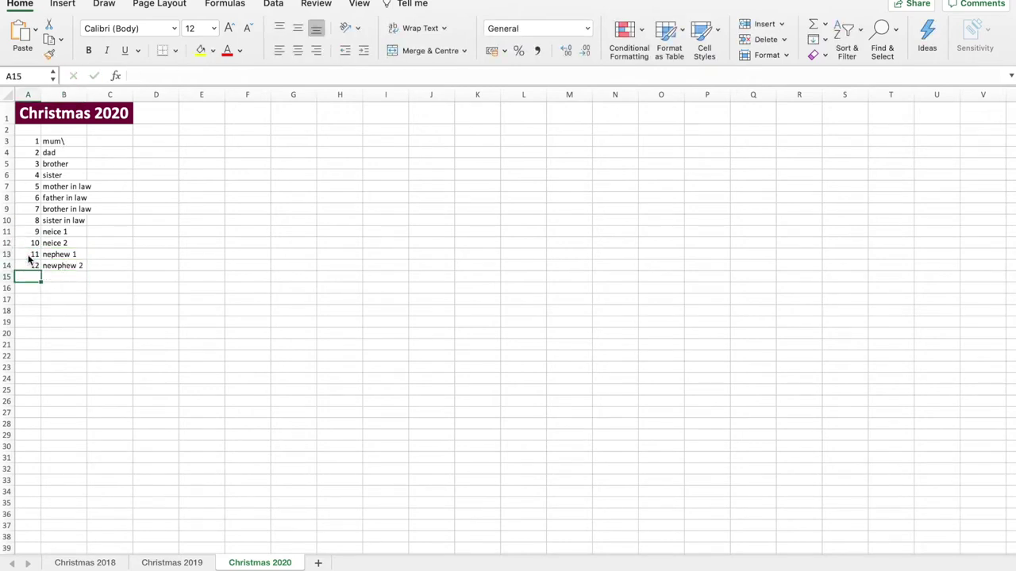
Remove the stray backslash after mum in B3 and widen column B slightly to fit the longest entries.
double_click(71, 140)
key("BackSpace")
left_click(104, 139)
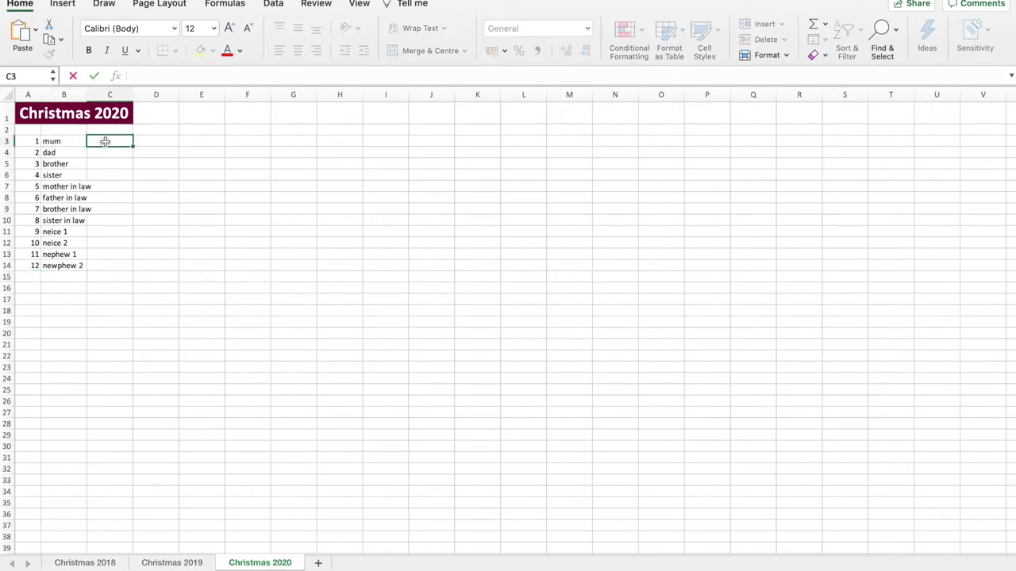
left_click_drag(84, 97, 92, 97)
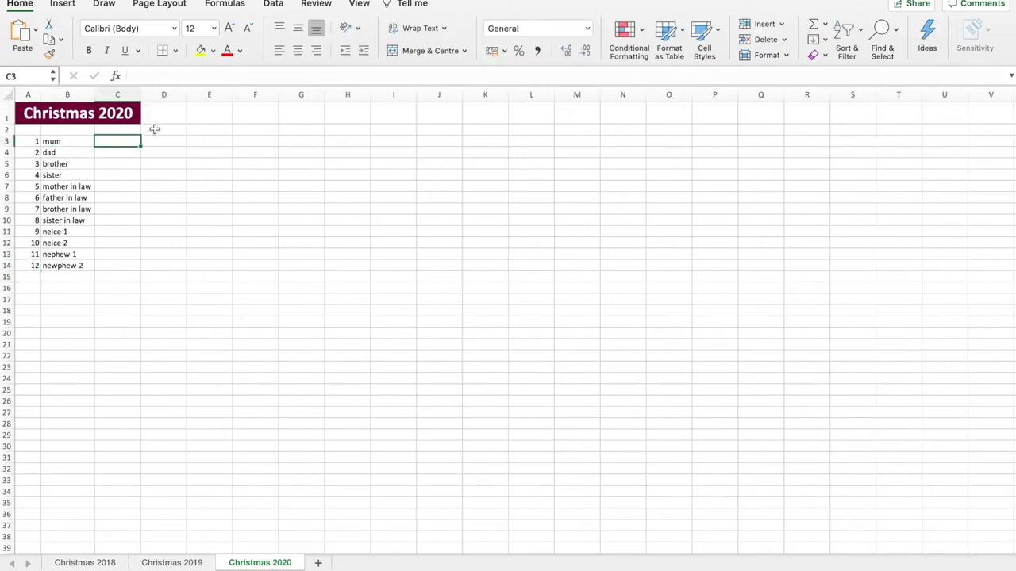
Add the column headings Names in B2 and Budget, with a capital B, in C2.
left_click(83, 132)
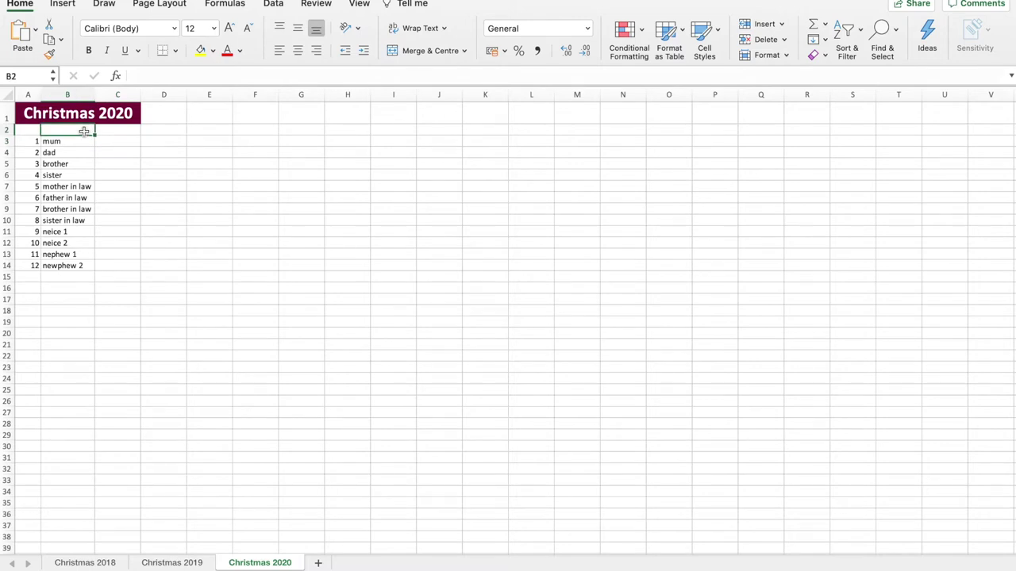
type("Names")
left_click(111, 133)
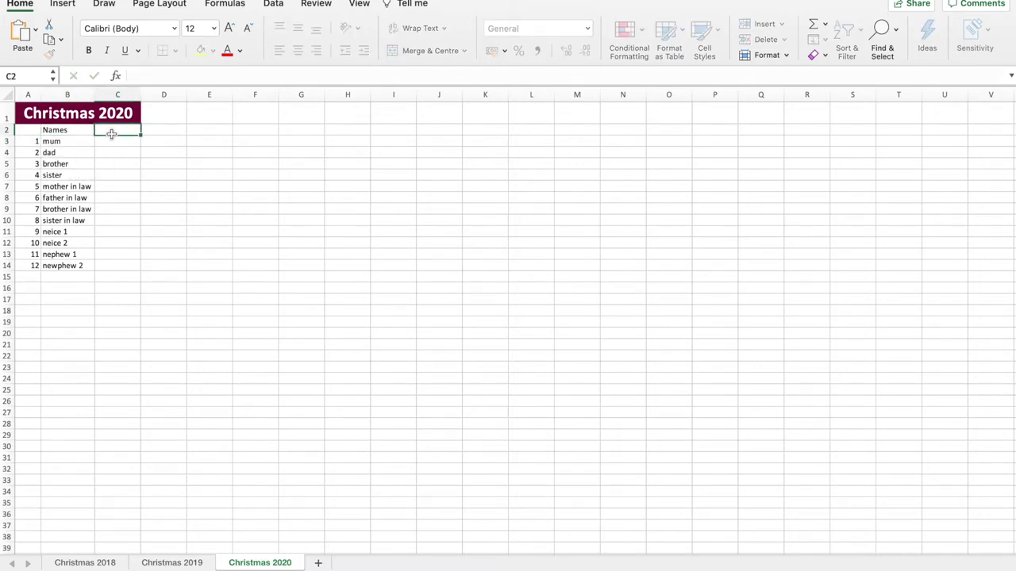
type("budget")
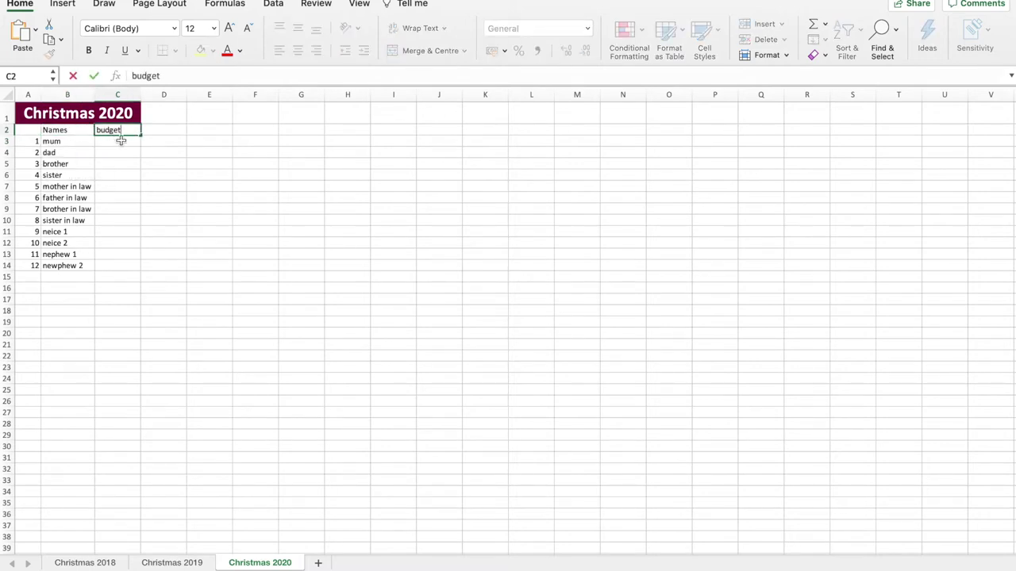
left_click(117, 147)
left_click(110, 132)
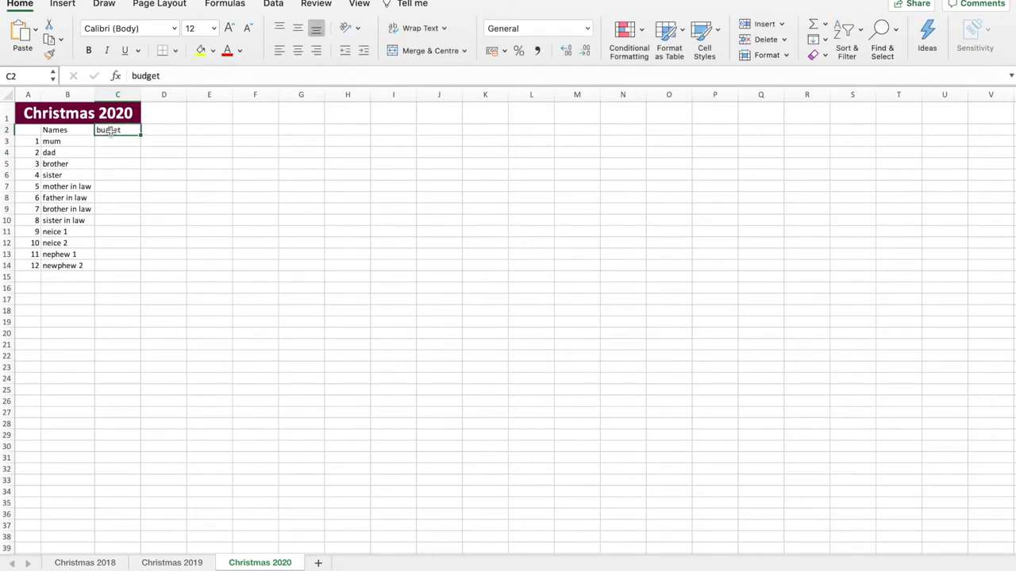
type("Budget")
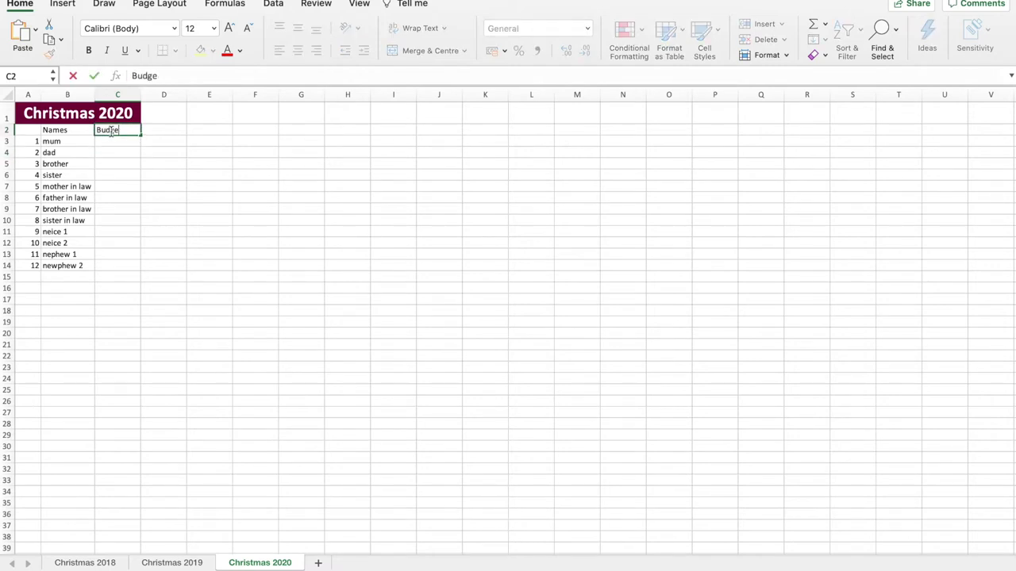
Enter a £100 budget for mum and dad, and fill the amount down column C to row 14.
left_click(113, 143)
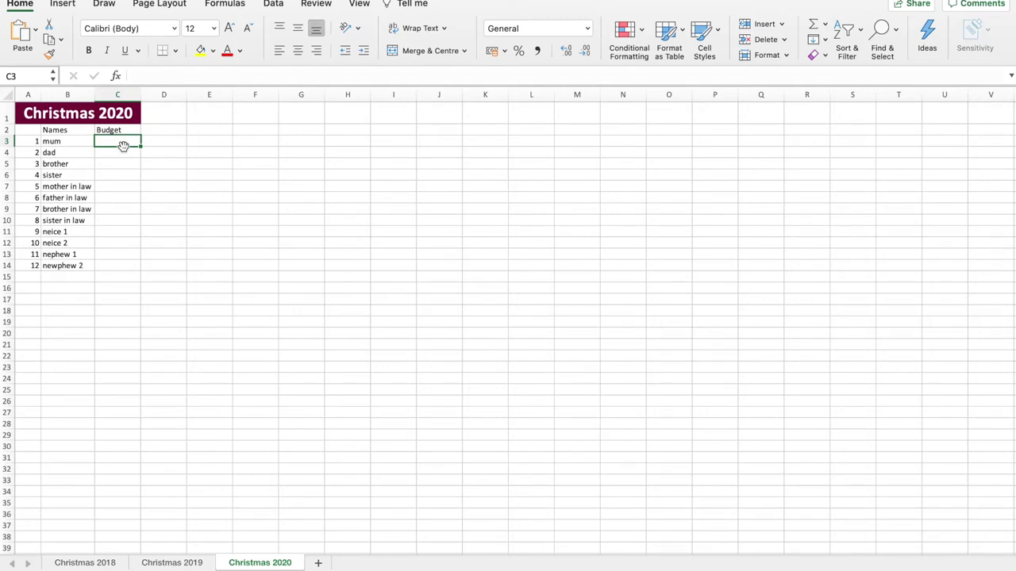
type("£100")
key("Return")
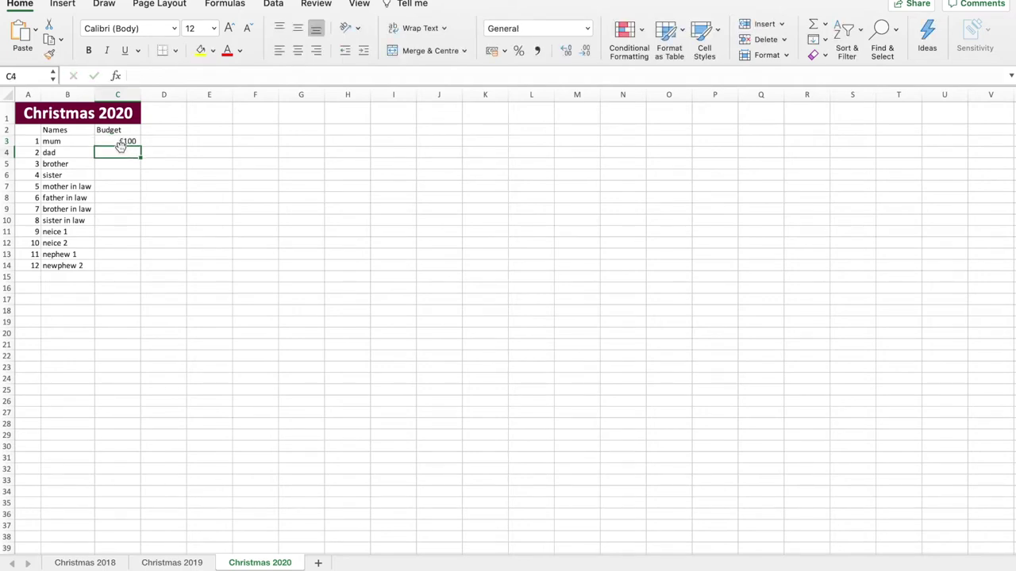
type("£100")
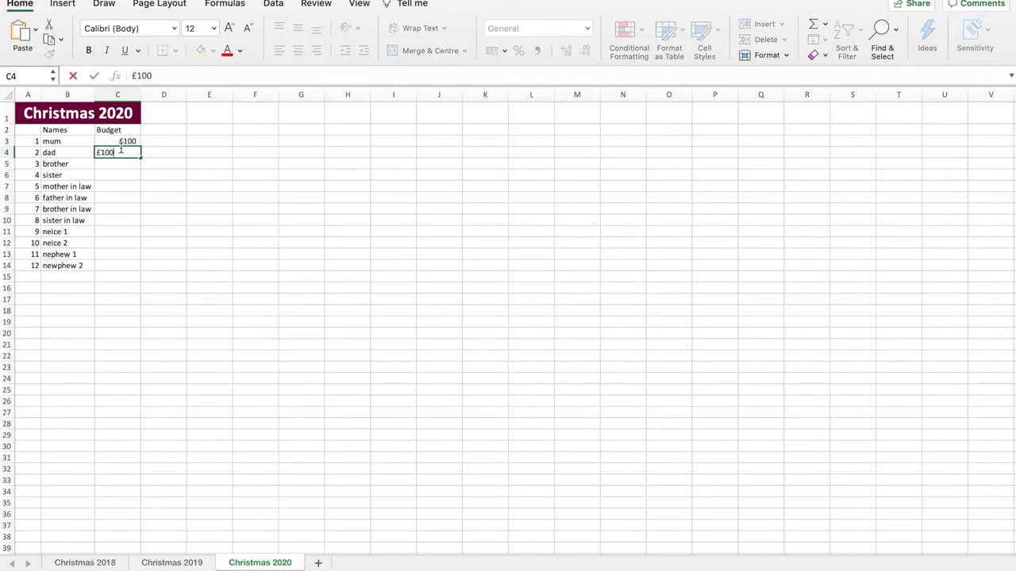
key("Return")
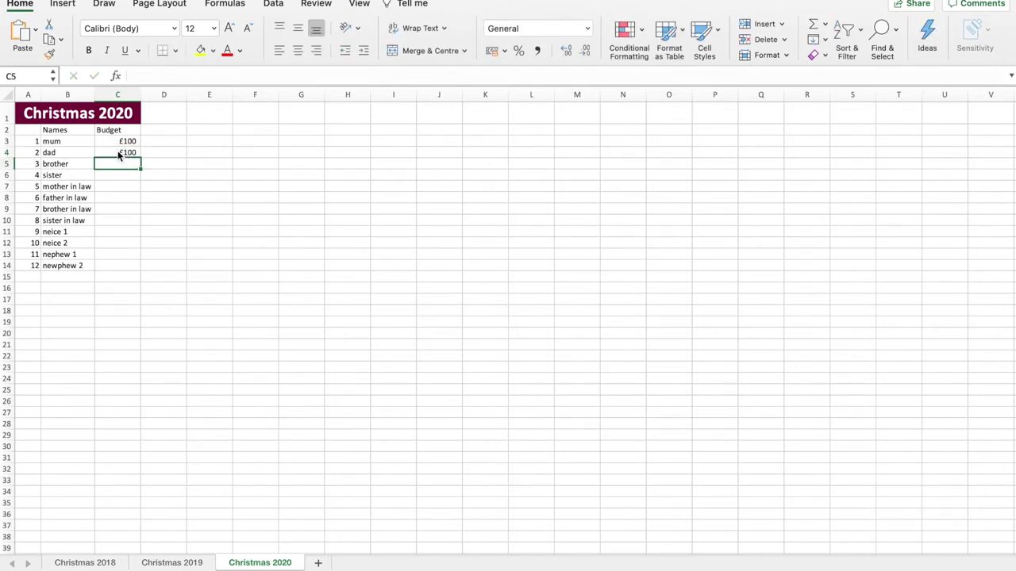
left_click(119, 154)
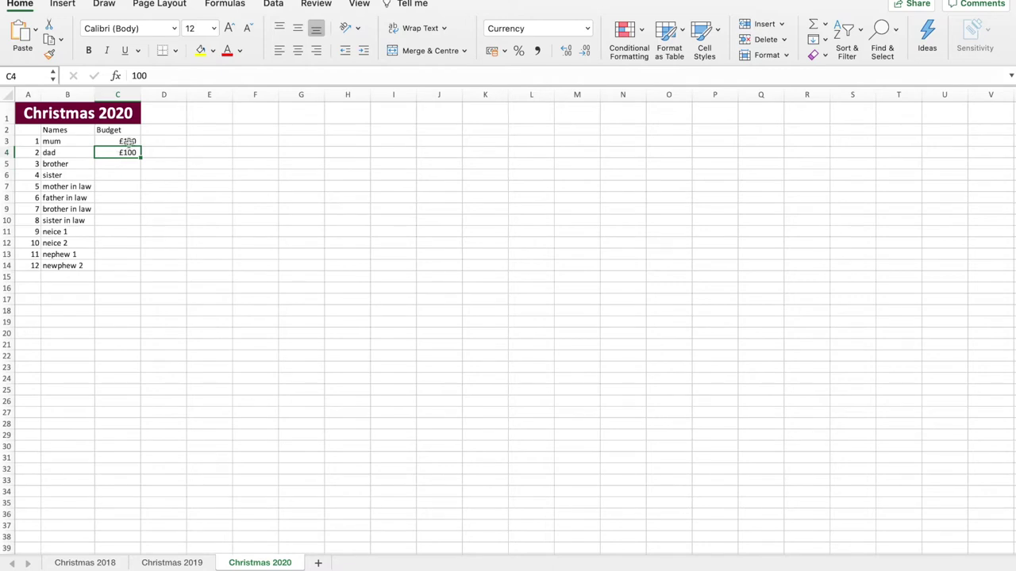
left_click_drag(123, 143, 127, 270)
left_click(165, 242)
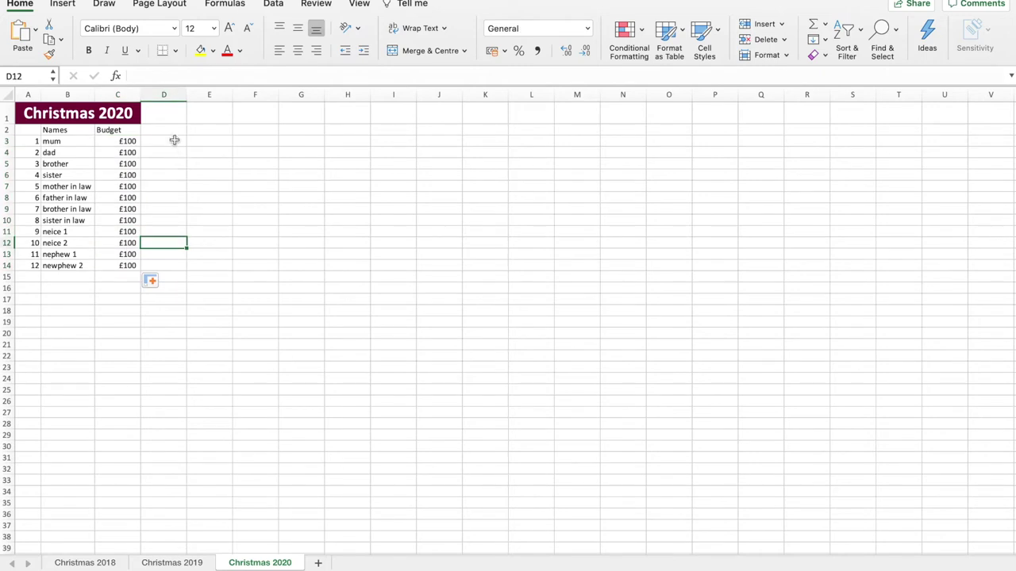
Add the heading Gifts Ideas in D2 and widen column D to about five times its width.
left_click(171, 132)
type("Gifts")
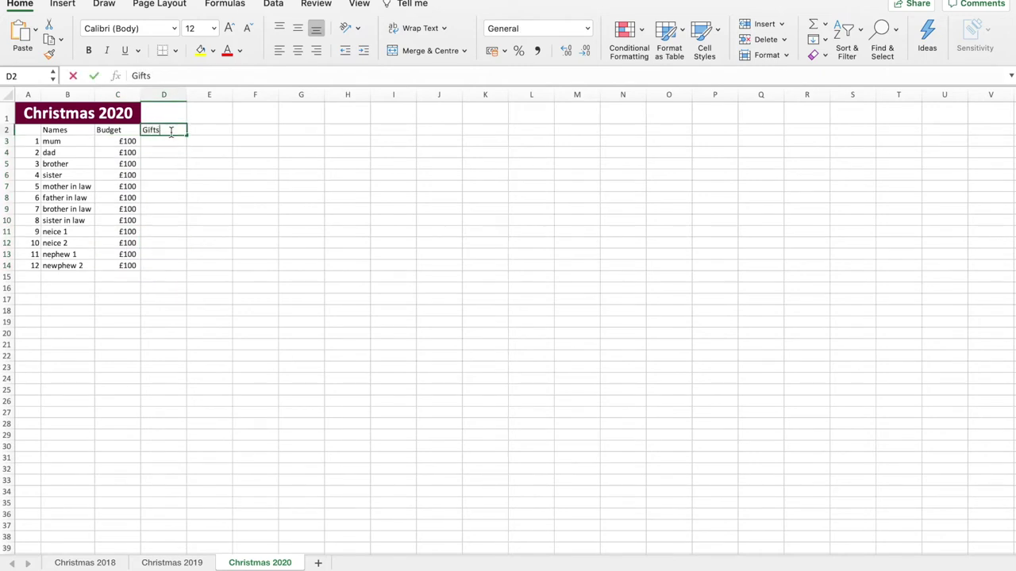
type(" Ideas")
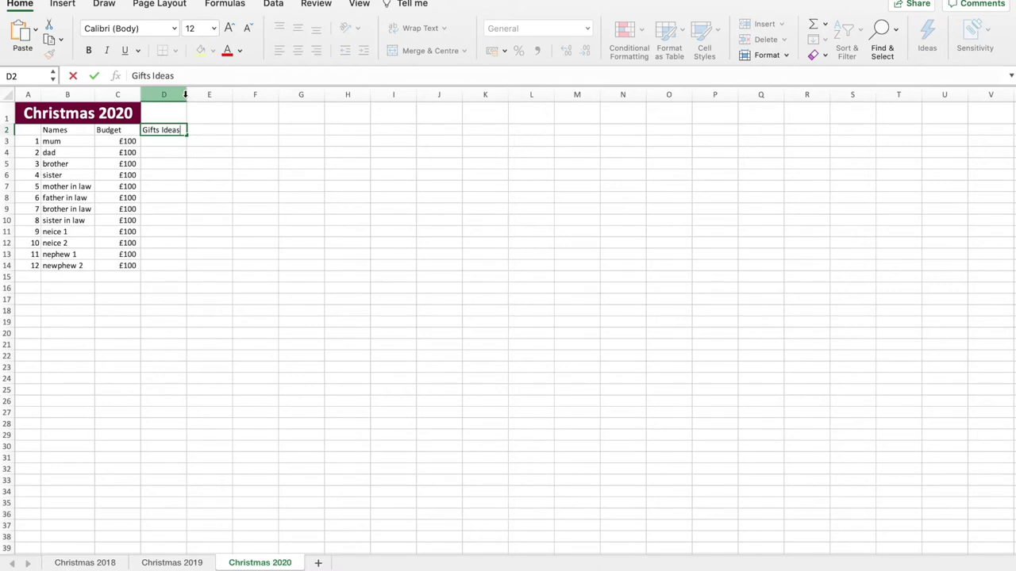
left_click_drag(185, 95, 401, 95)
left_click(171, 142)
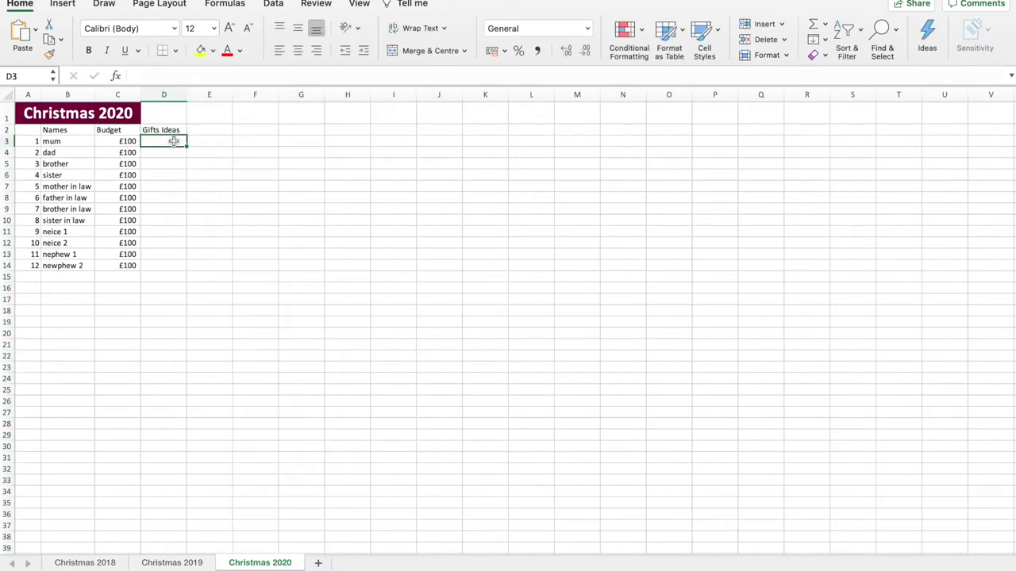
left_click_drag(187, 95, 387, 95)
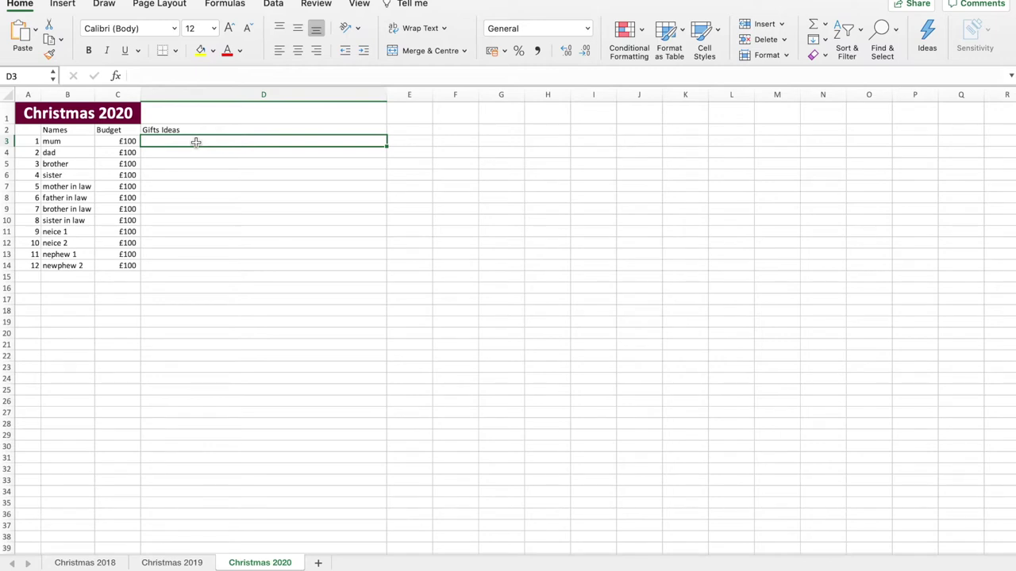
Switch to the Debenhams website in the browser, accepting its cookies and dismissing the Hermes ParcelShop pop-up.
left_click(251, 310)
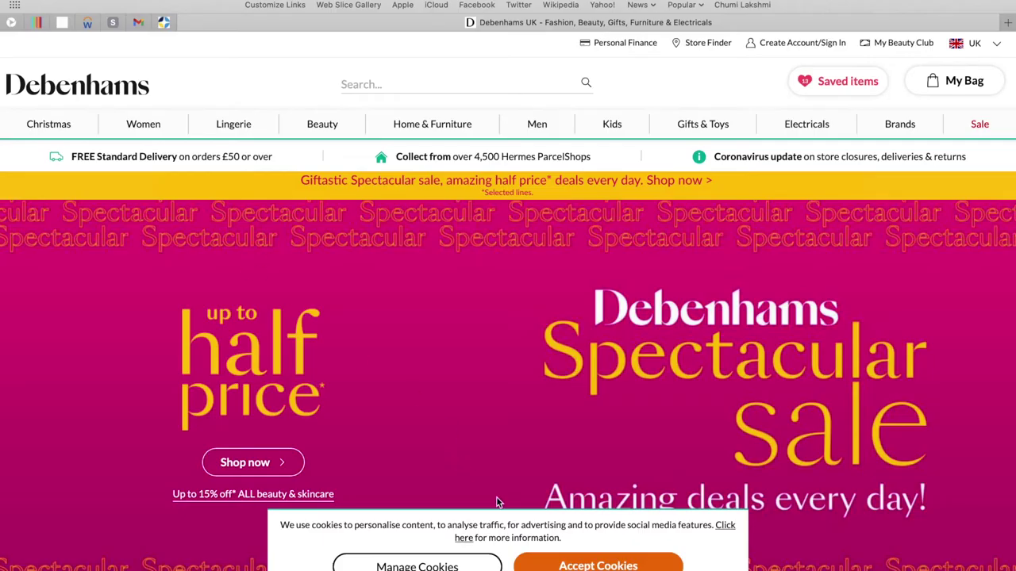
left_click(588, 567)
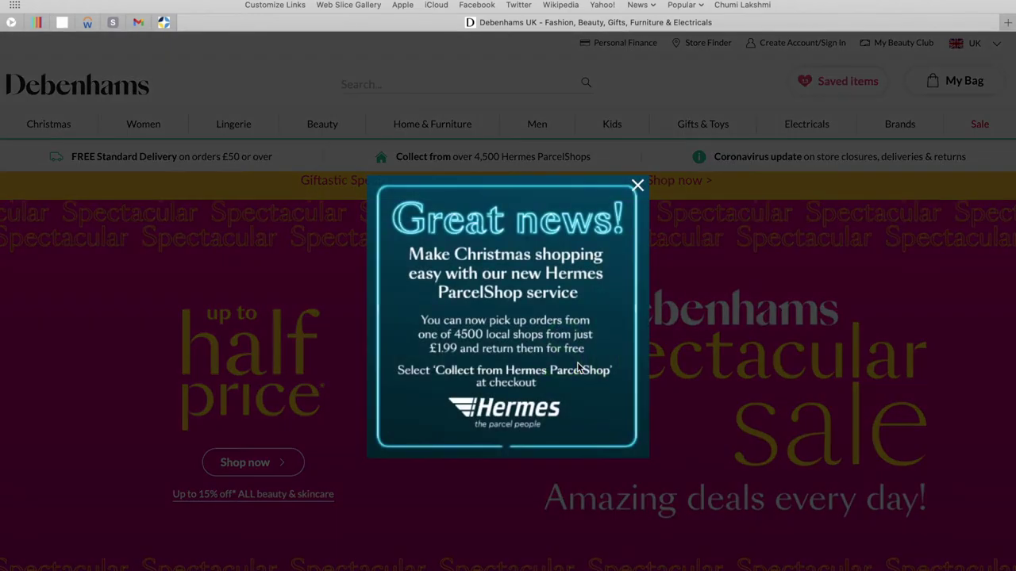
left_click(637, 185)
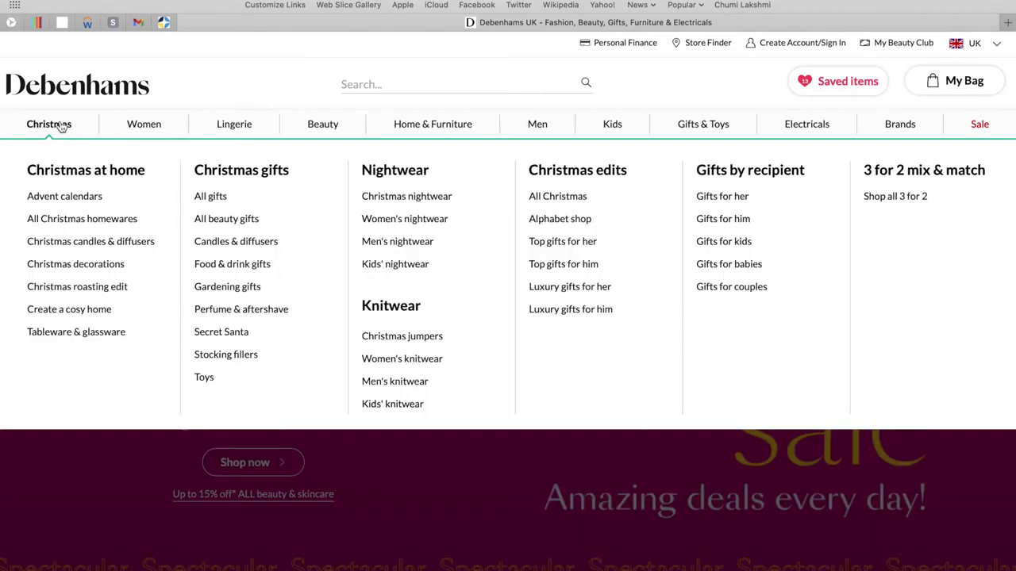
Go through the Debenhams Christmas section to the Gifts for her page and look over its gift categories.
left_click(62, 127)
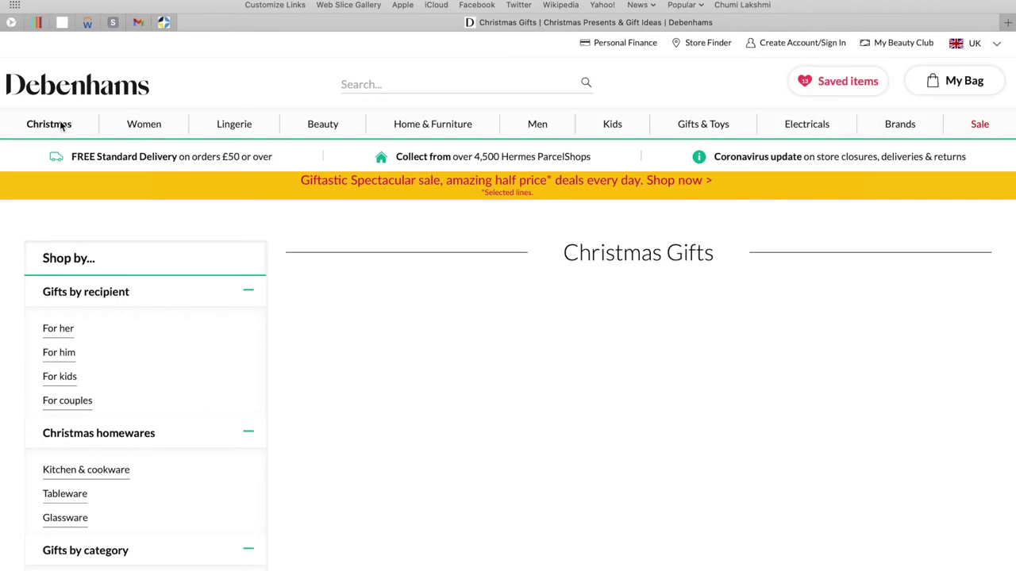
mouse_move(78, 137)
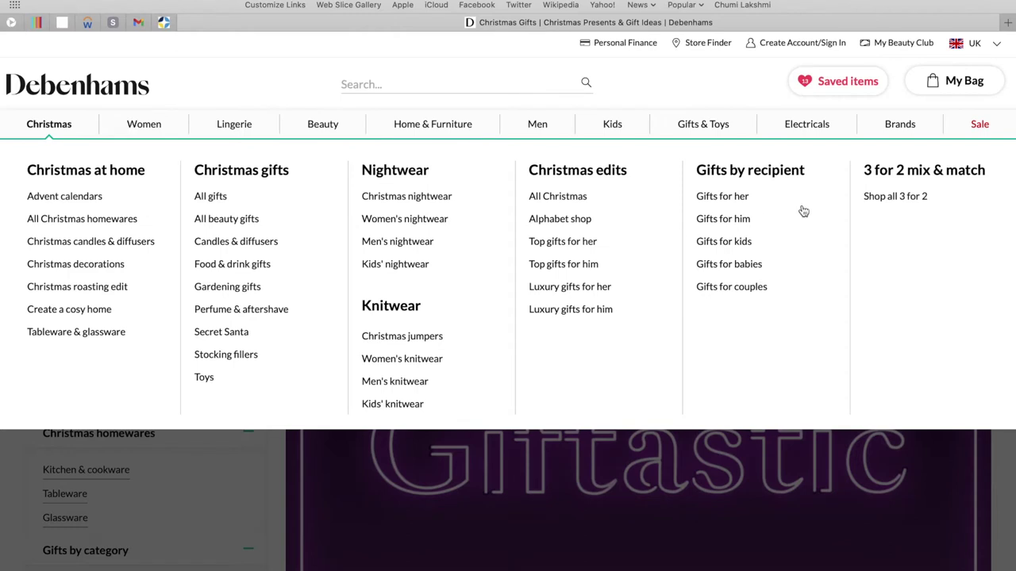
left_click(722, 197)
scroll(524, 378, "down", 3)
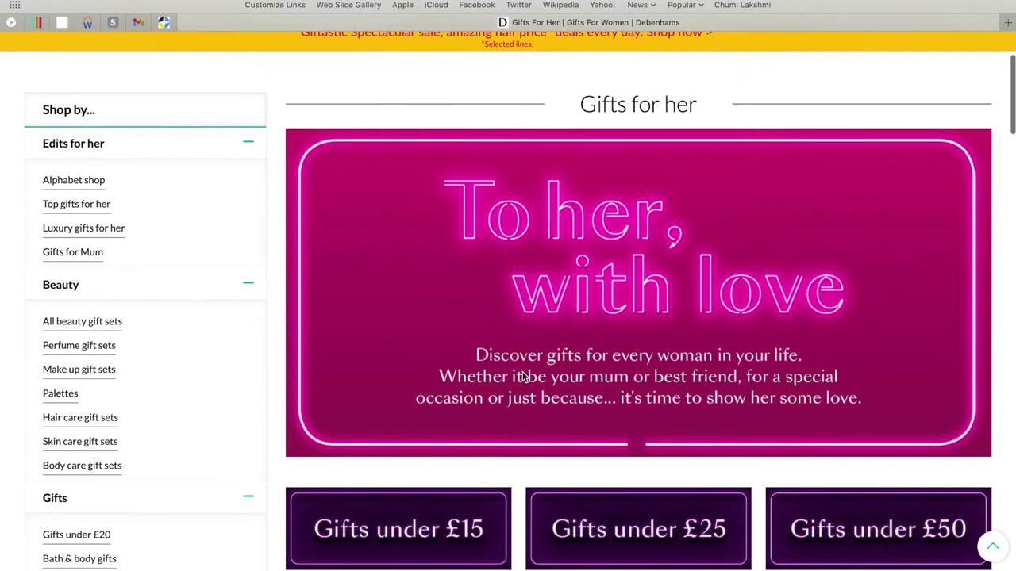
Examine the Gifts for her page's themed sections, from the price-limited gifts through beauty, luxury and homeware to the style gifts.
scroll(524, 377, "down", 8)
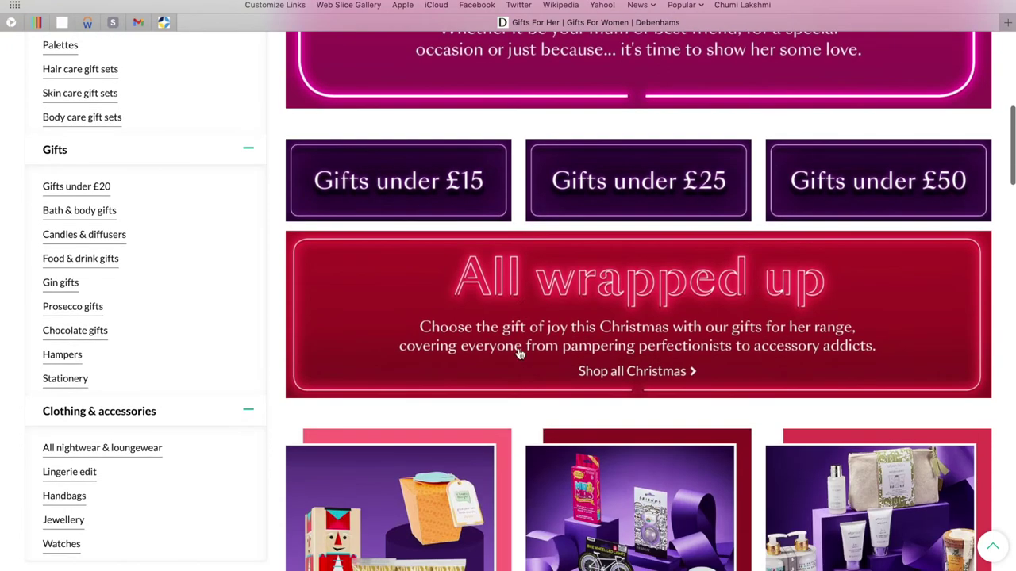
scroll(462, 316, "down", 1)
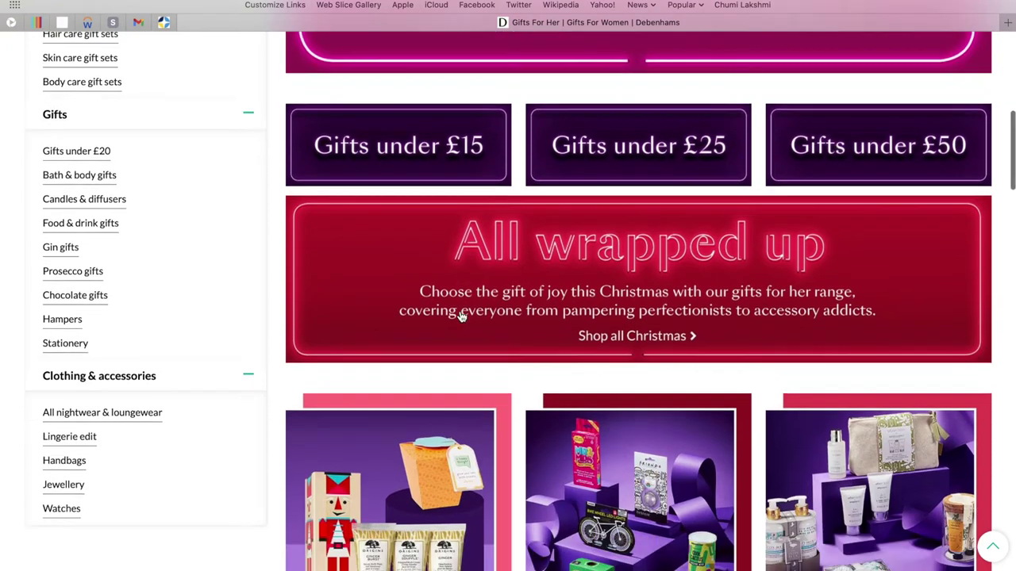
scroll(462, 315, "down", 6)
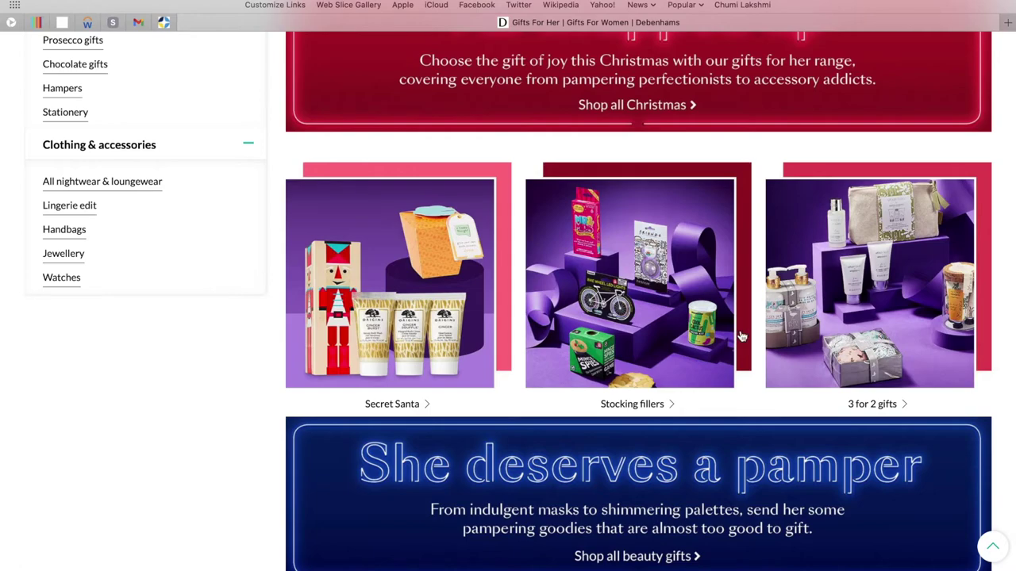
scroll(373, 325, "down", 10)
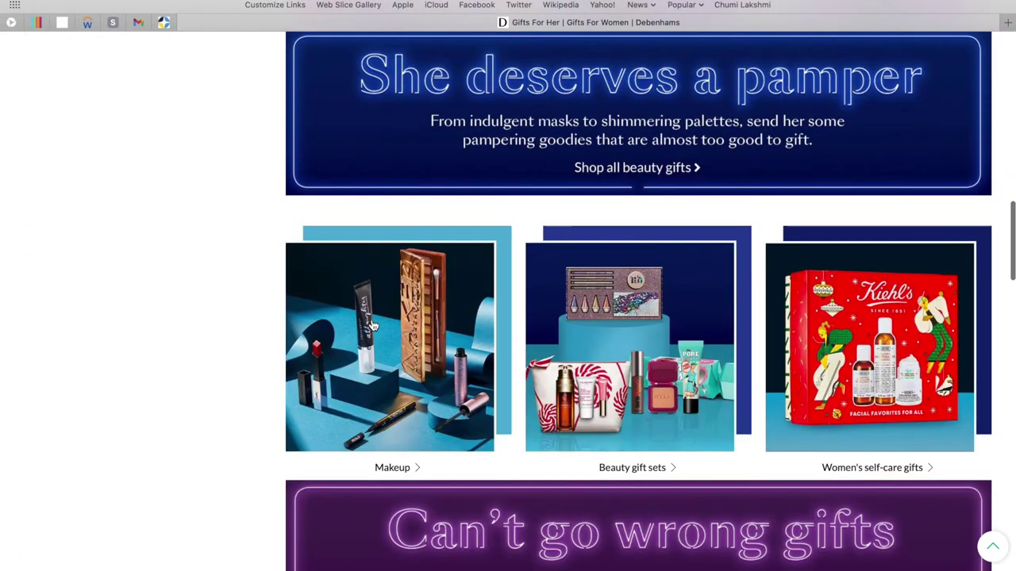
scroll(373, 326, "down", 3)
scroll(664, 273, "down", 1)
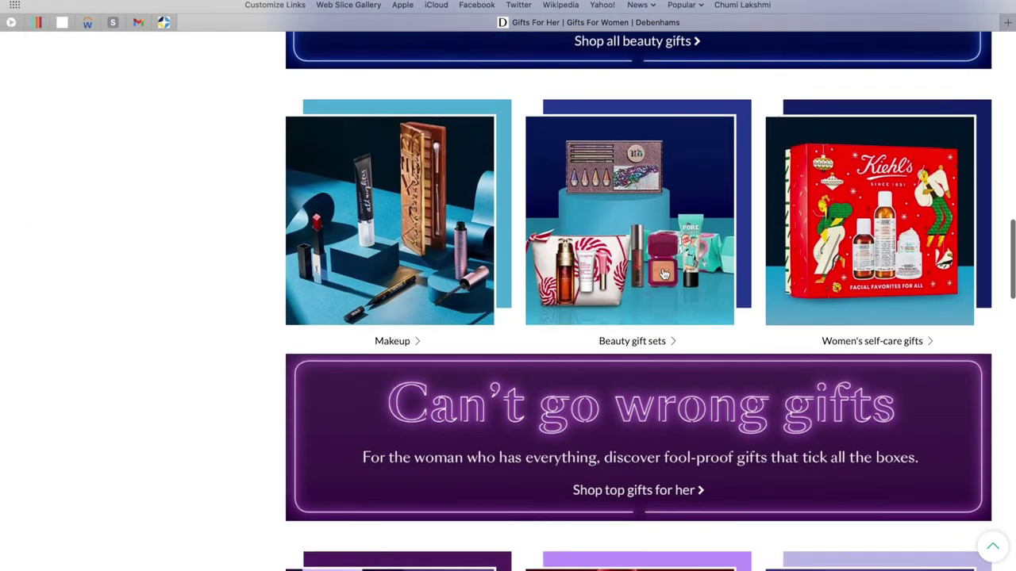
scroll(664, 273, "down", 3)
scroll(627, 378, "down", 7)
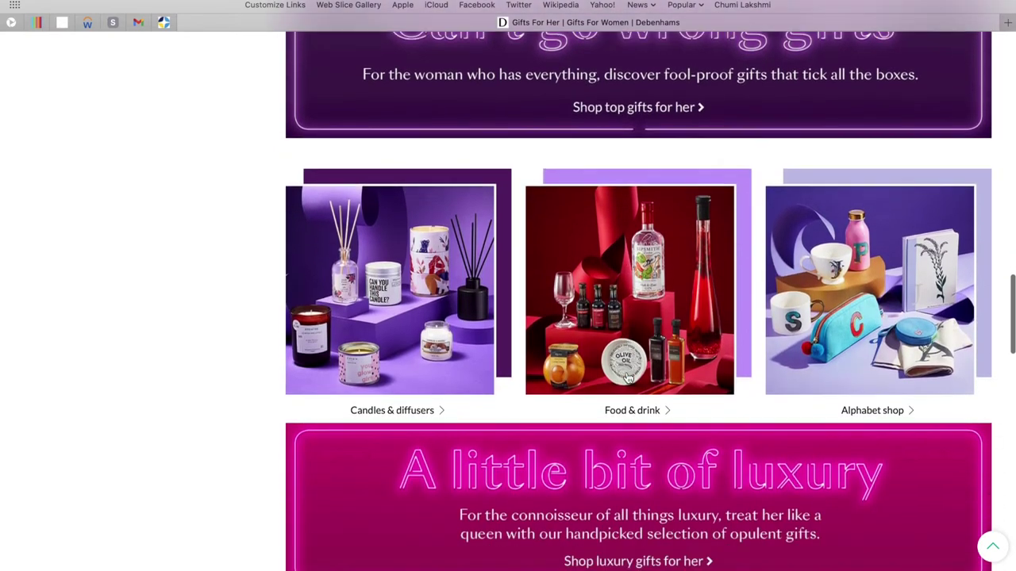
scroll(628, 378, "down", 3)
scroll(656, 294, "down", 3)
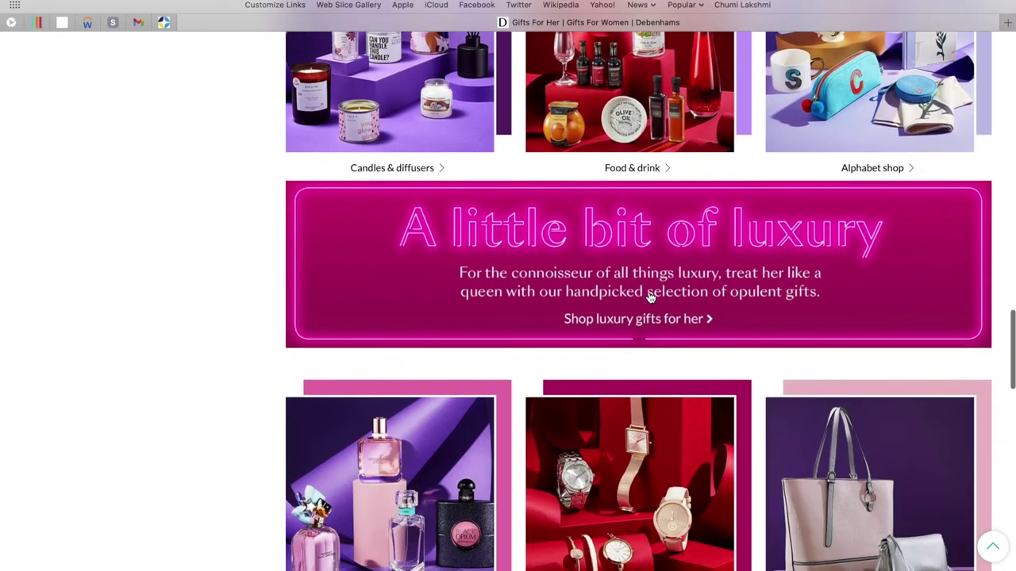
scroll(651, 296, "down", 6)
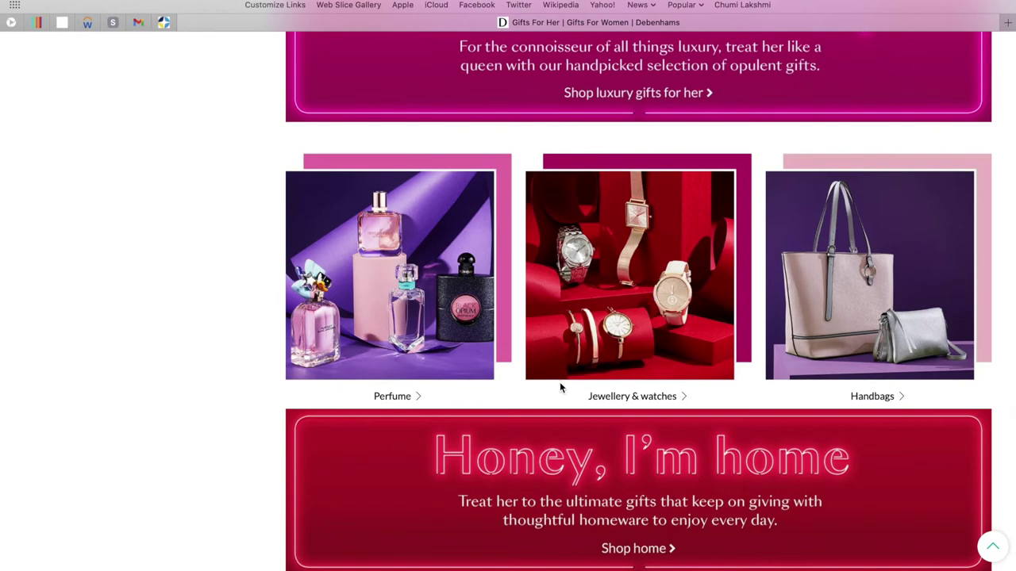
scroll(559, 387, "down", 10)
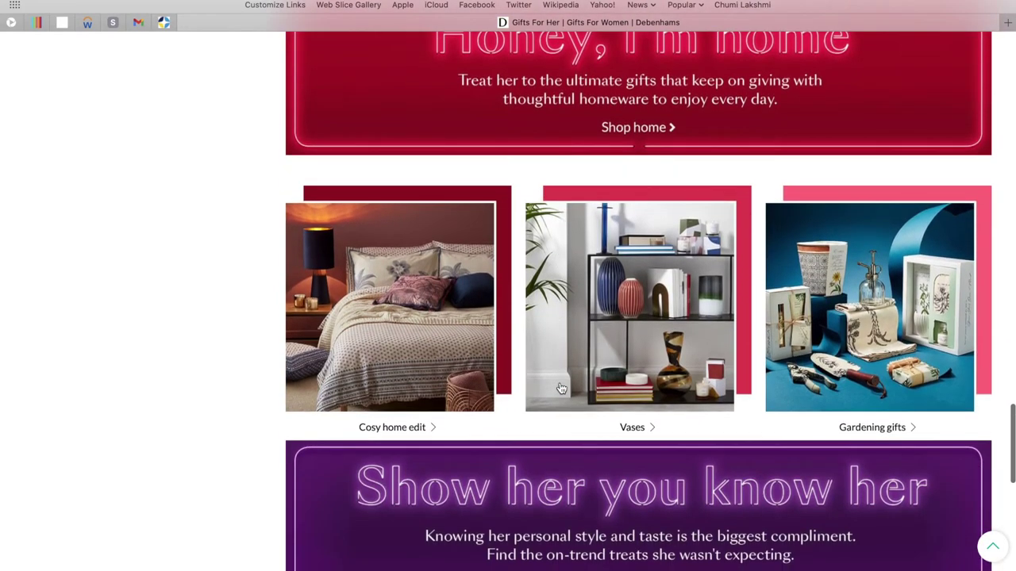
scroll(559, 387, "down", 5)
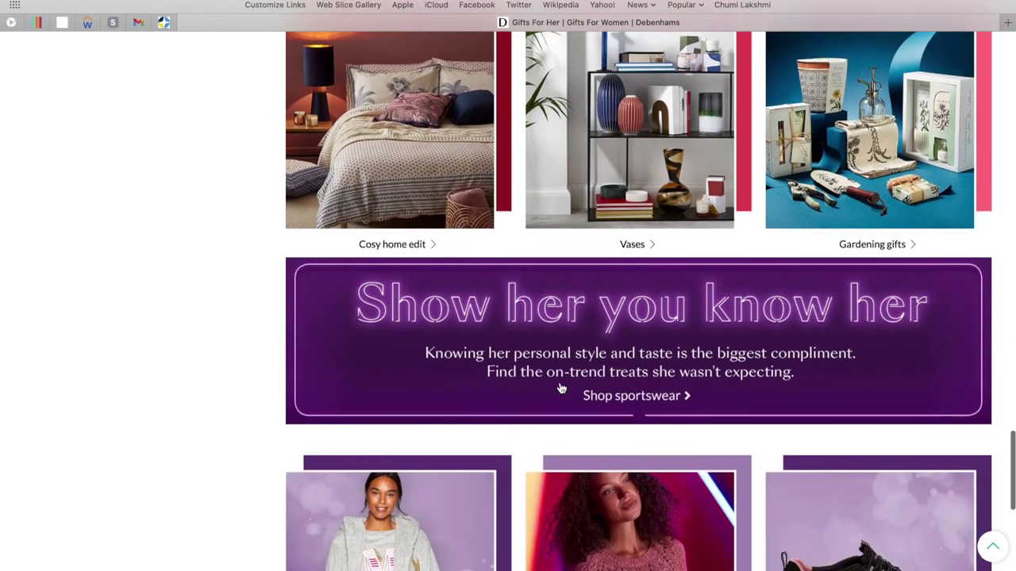
scroll(559, 387, "down", 4)
scroll(561, 389, "up", 15)
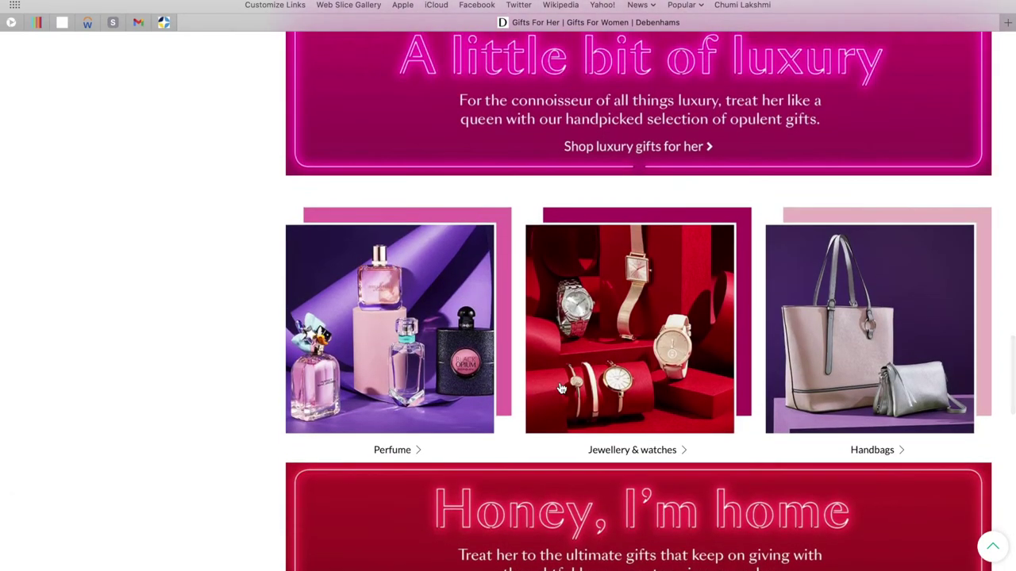
Open the Perfume category from the luxury gifts and filter it to the Poison collection.
left_click(378, 392)
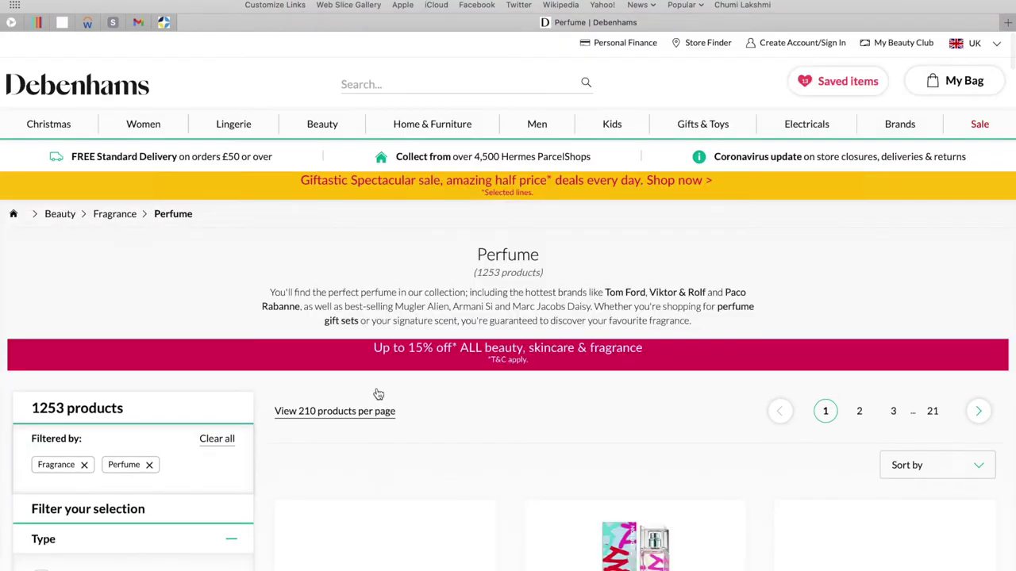
scroll(551, 401, "down", 5)
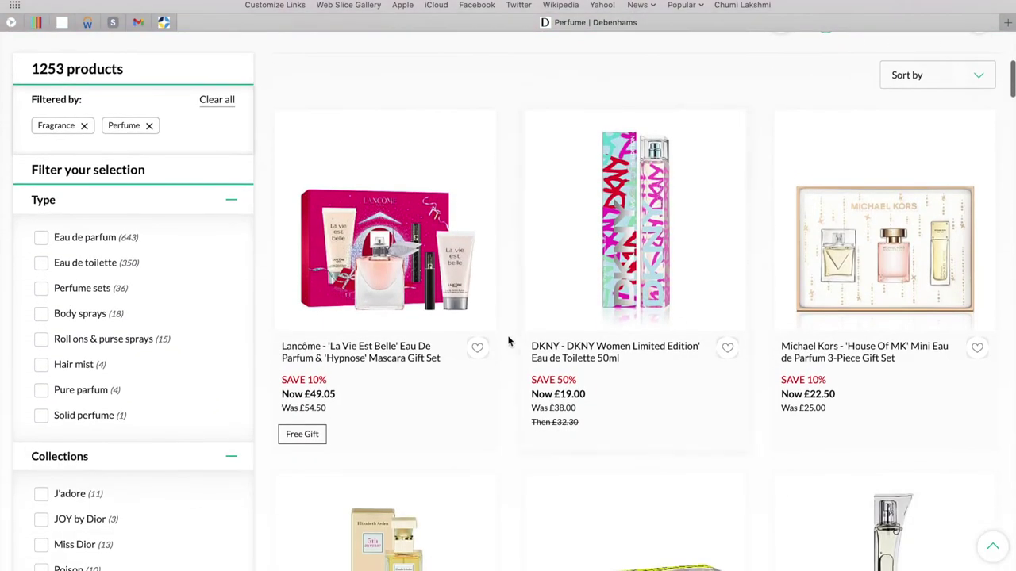
scroll(152, 528, "down", 4)
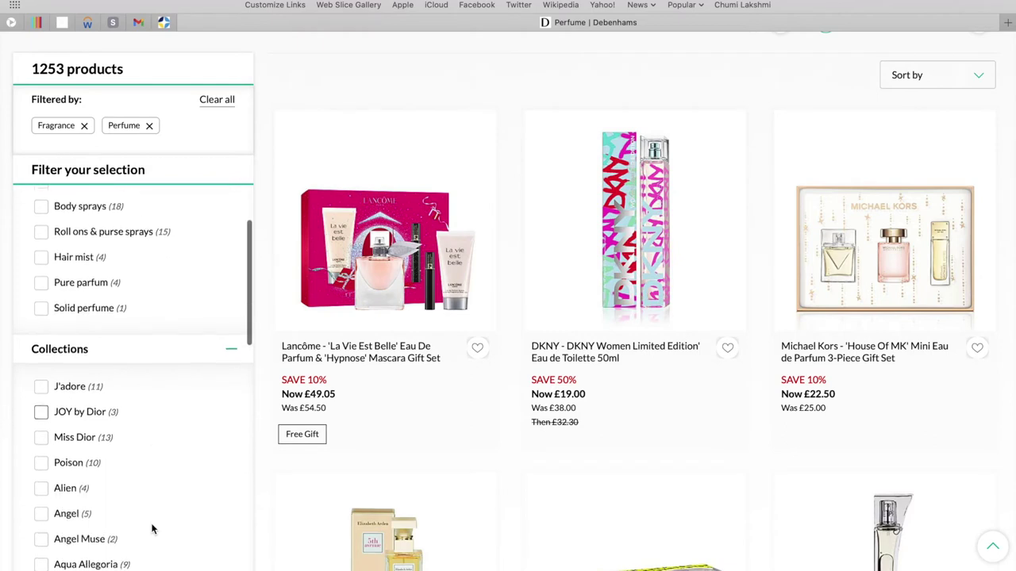
scroll(151, 528, "down", 3)
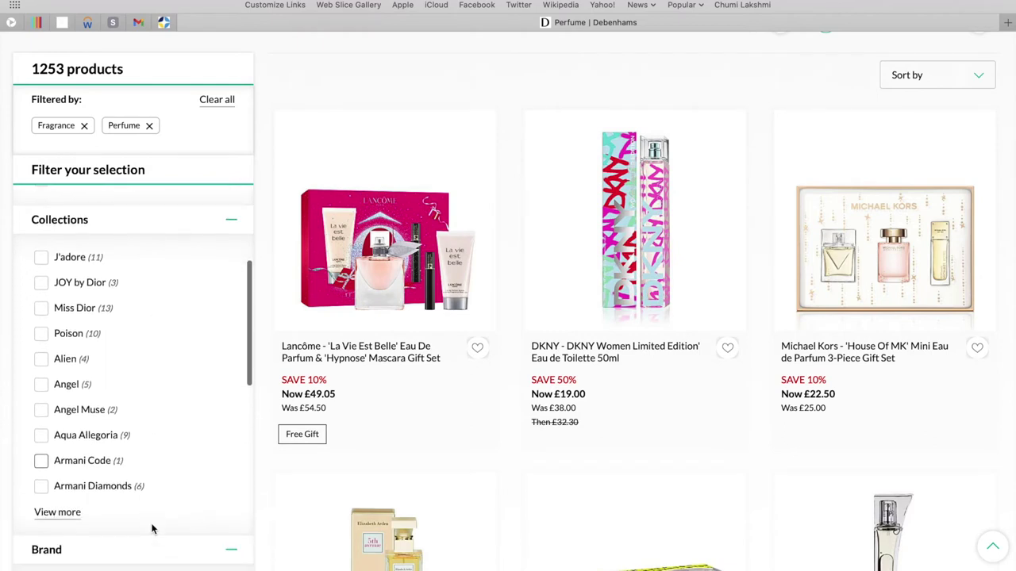
left_click(41, 335)
Look through the Poison perfumes and open the DIOR 'Hypnotic Poison' Eau De Parfum product page.
scroll(504, 403, "down", 5)
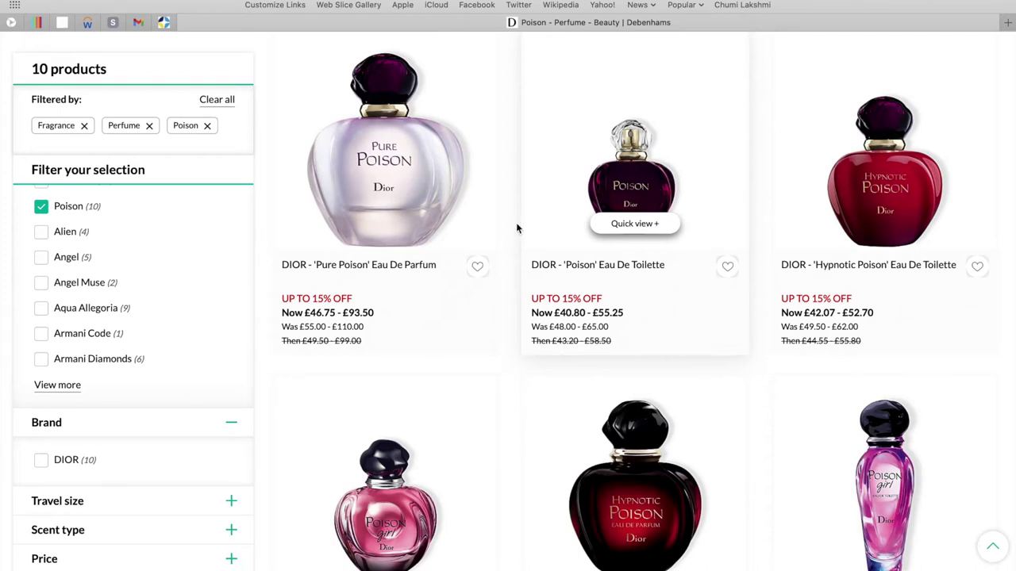
scroll(519, 325, "down", 3)
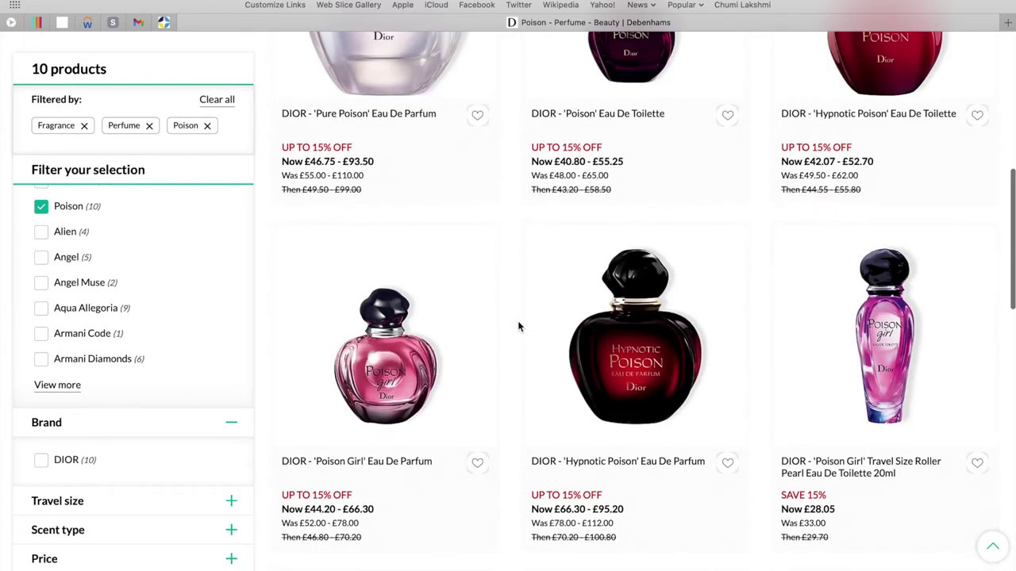
scroll(518, 325, "down", 2)
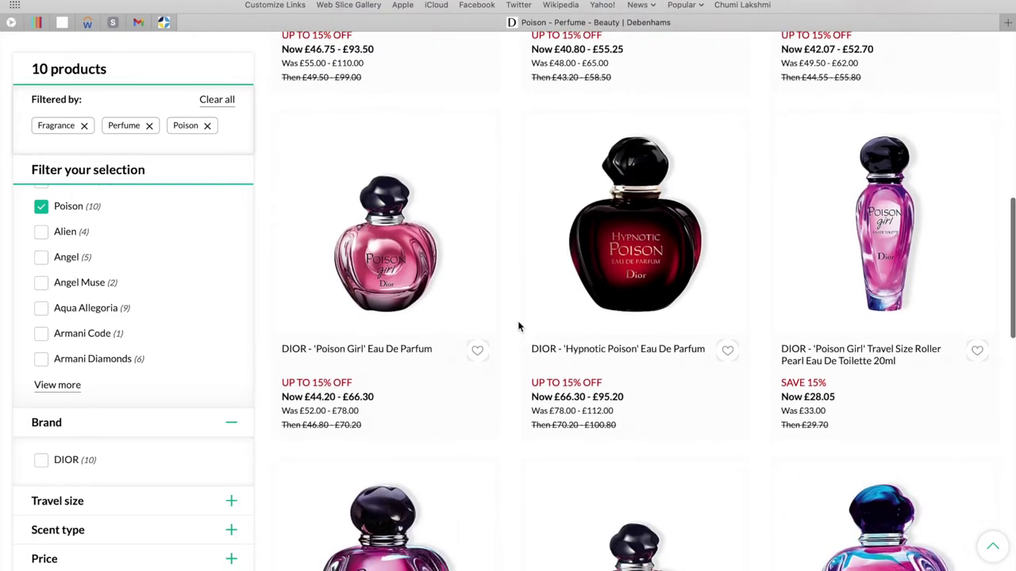
scroll(517, 326, "down", 4)
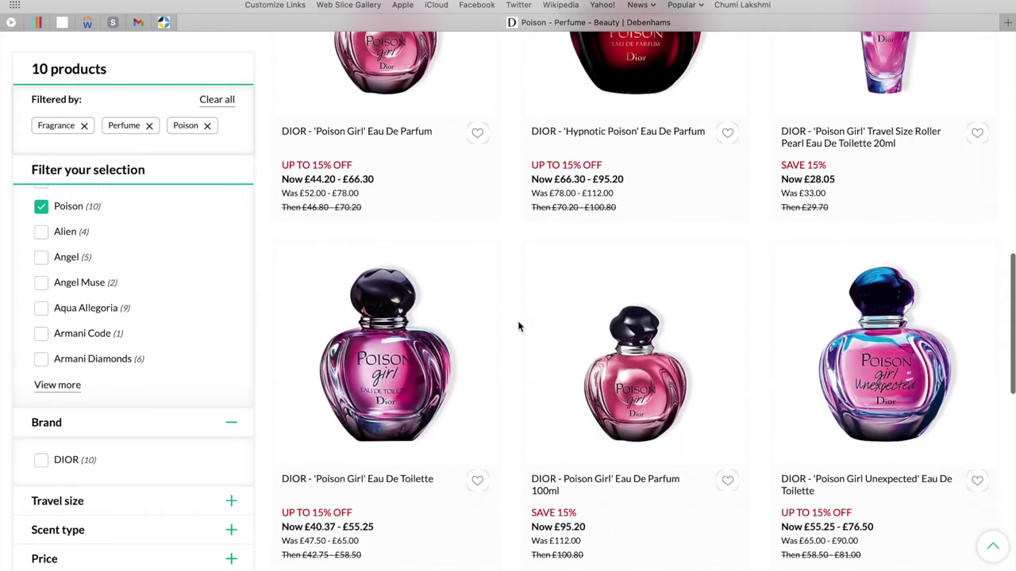
scroll(604, 334, "up", 3)
left_click(658, 176)
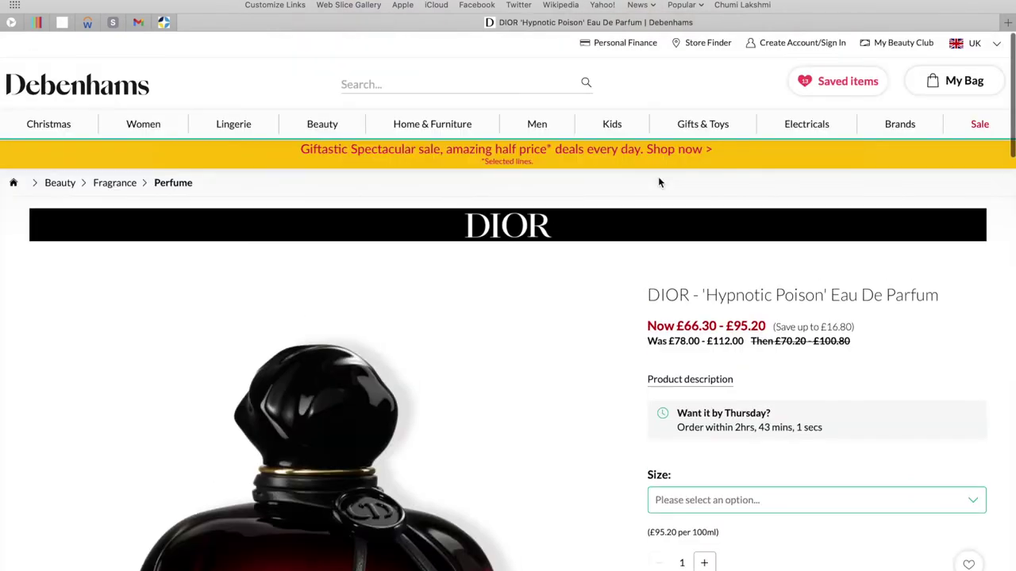
Choose the 50ml size of the 'Hypnotic Poison' Eau De Parfum and add it to the bag.
scroll(558, 438, "down", 3)
left_click(725, 387)
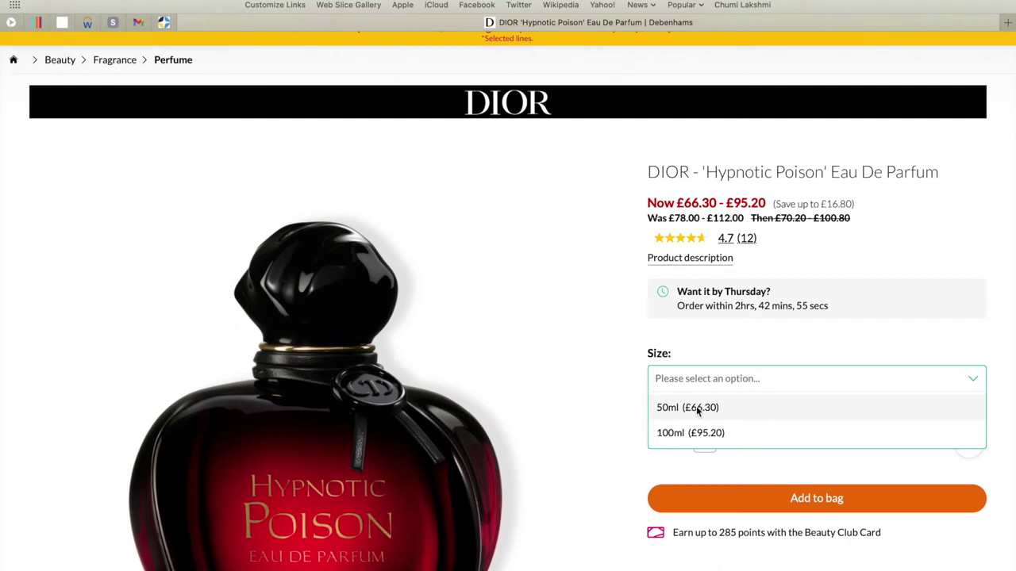
left_click(696, 407)
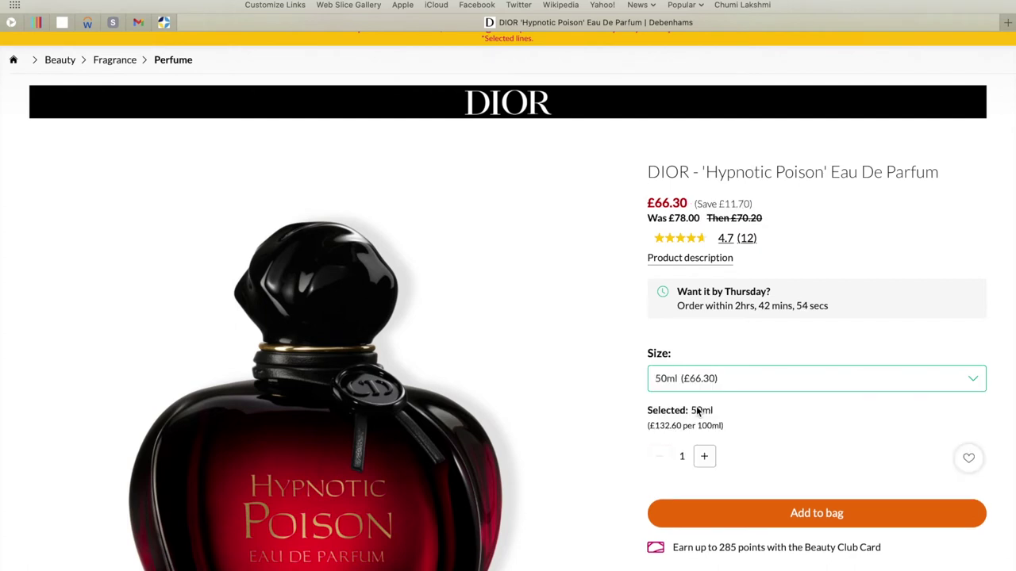
left_click(751, 522)
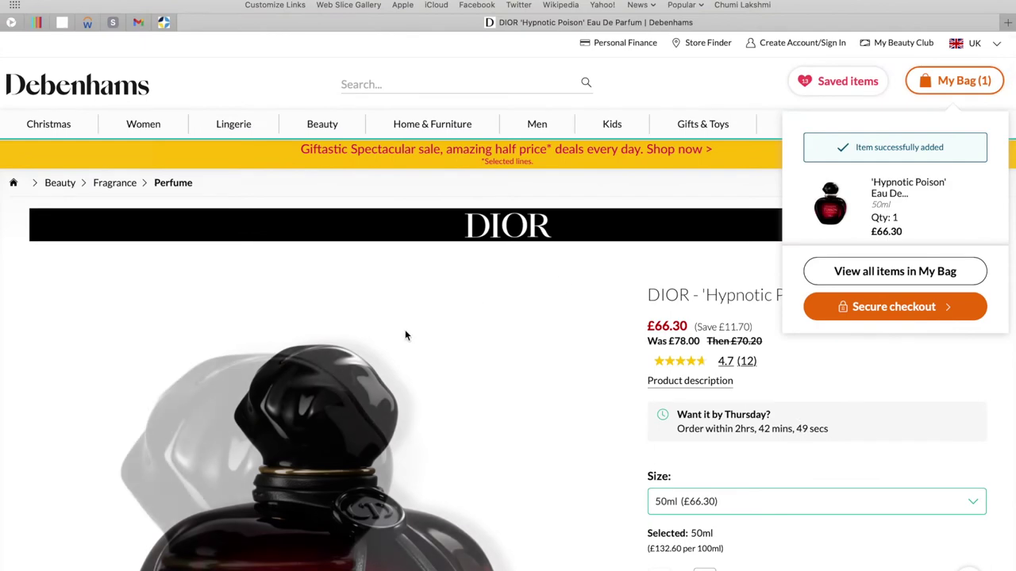
Go to the Beauty department and open its Body care category.
left_click(62, 185)
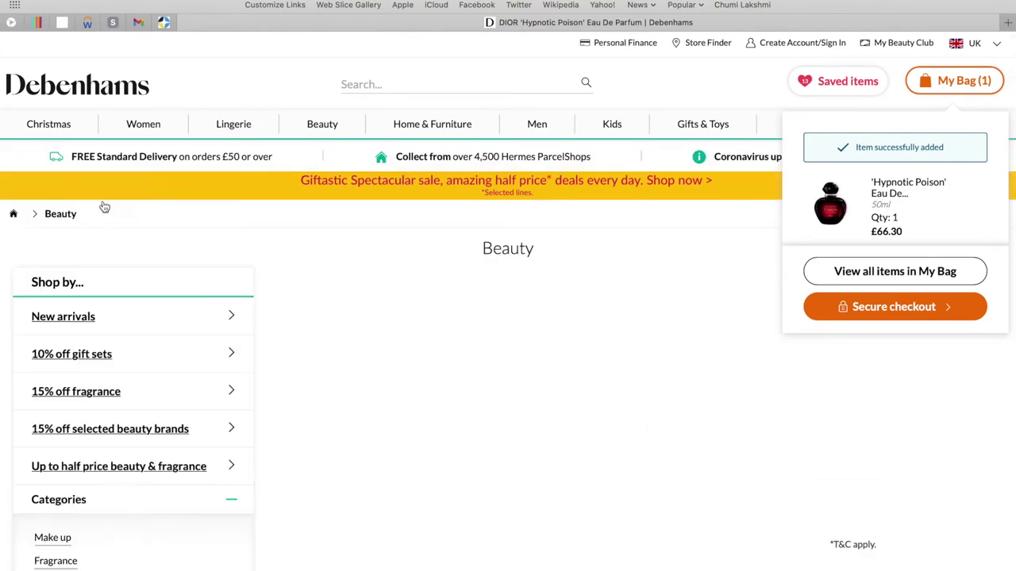
scroll(304, 409, "down", 2)
scroll(303, 411, "down", 4)
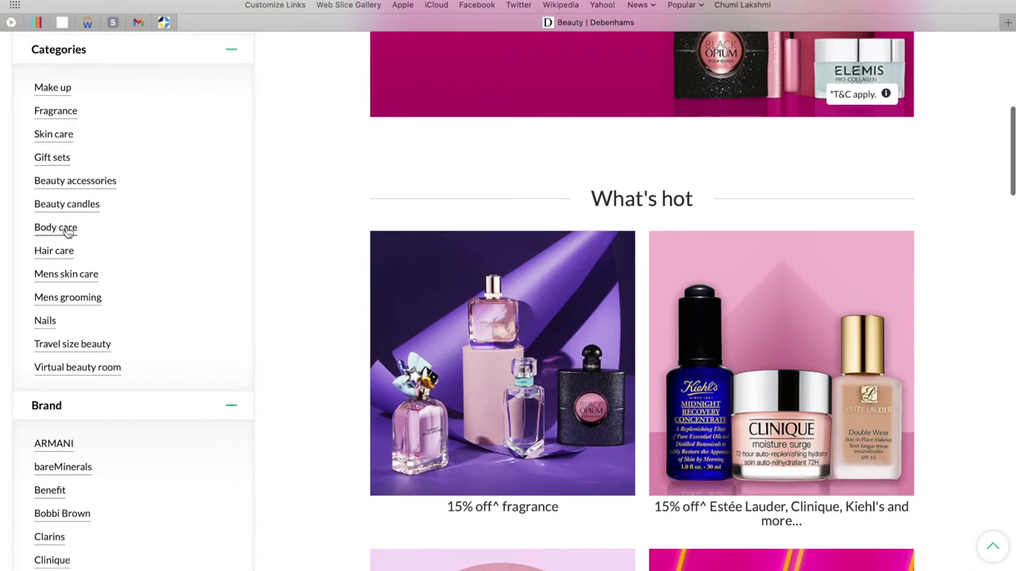
left_click(67, 228)
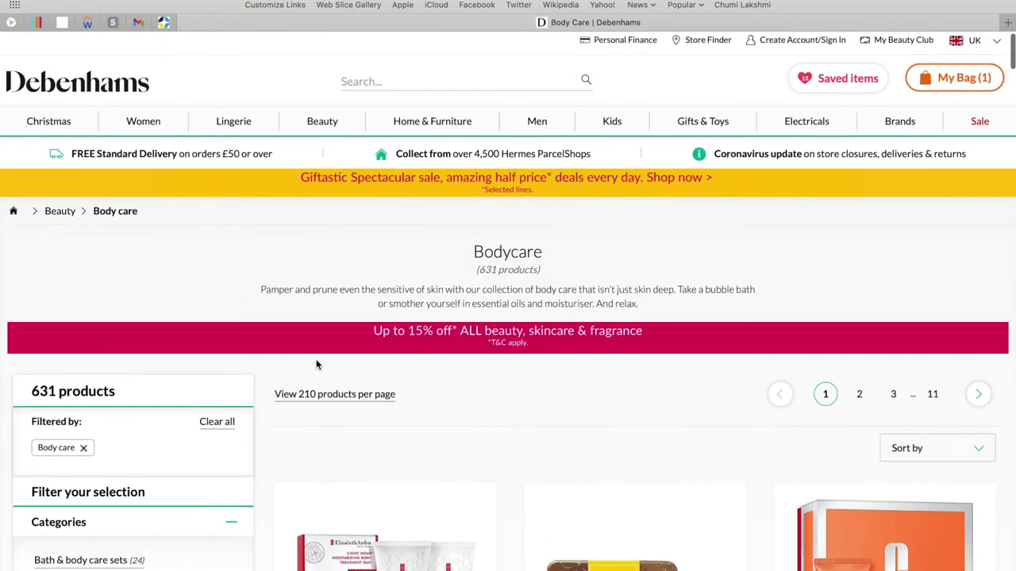
Open the Elizabeth Arden 'Eight Hour' Moisturizing Body Treatment Cream Duo Gift Set and add one to the bag.
scroll(459, 438, "down", 4)
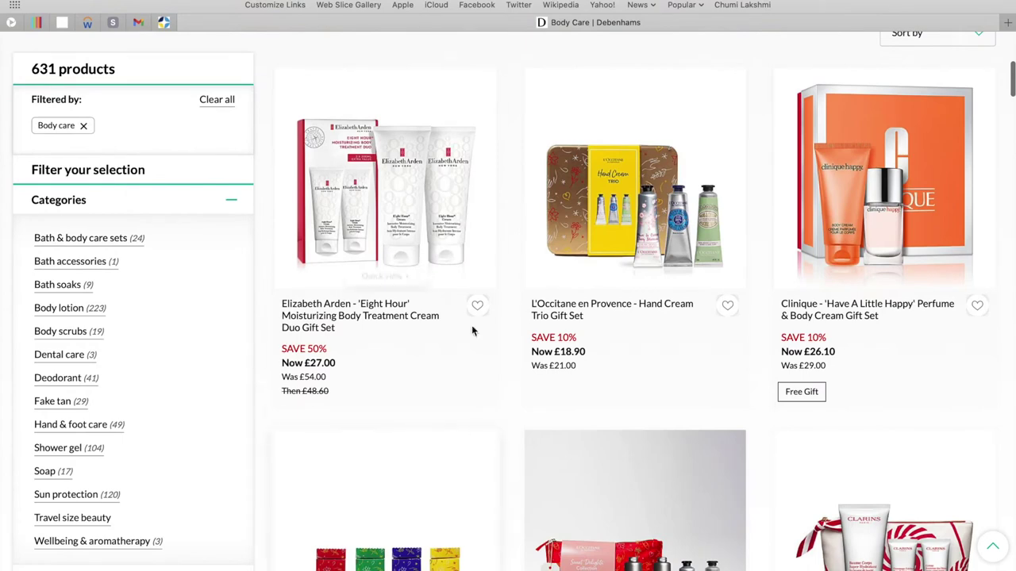
mouse_move(483, 257)
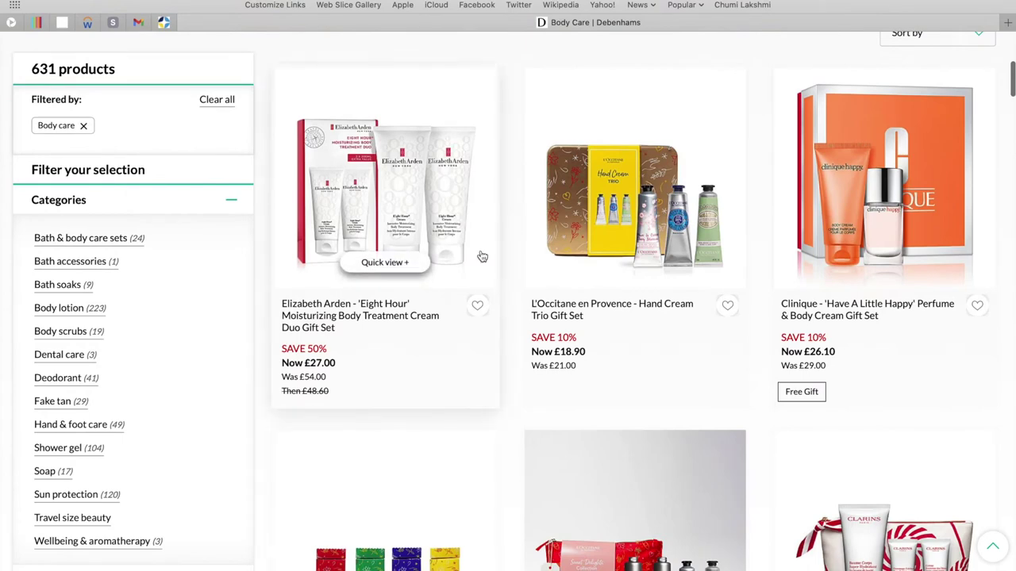
left_click(391, 193)
scroll(500, 295, "down", 3)
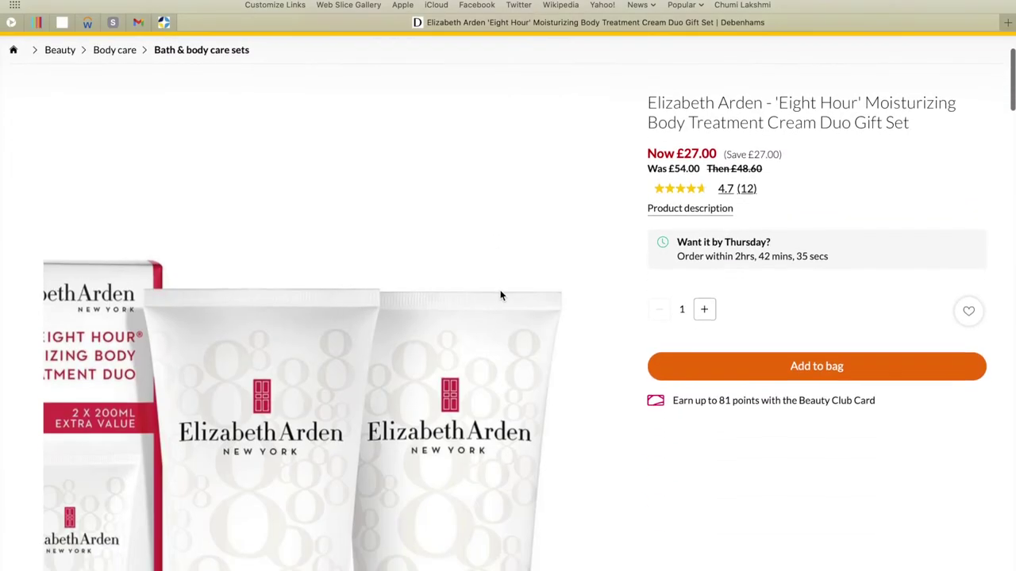
left_click(793, 367)
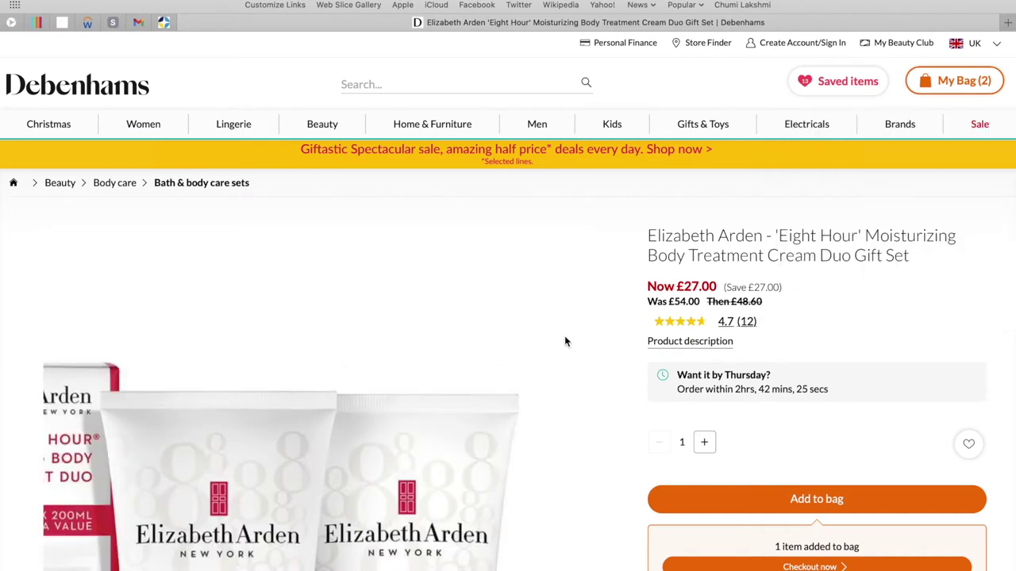
Go to the women's occasion dresses and look down the page for dress ideas.
scroll(564, 342, "down", 1)
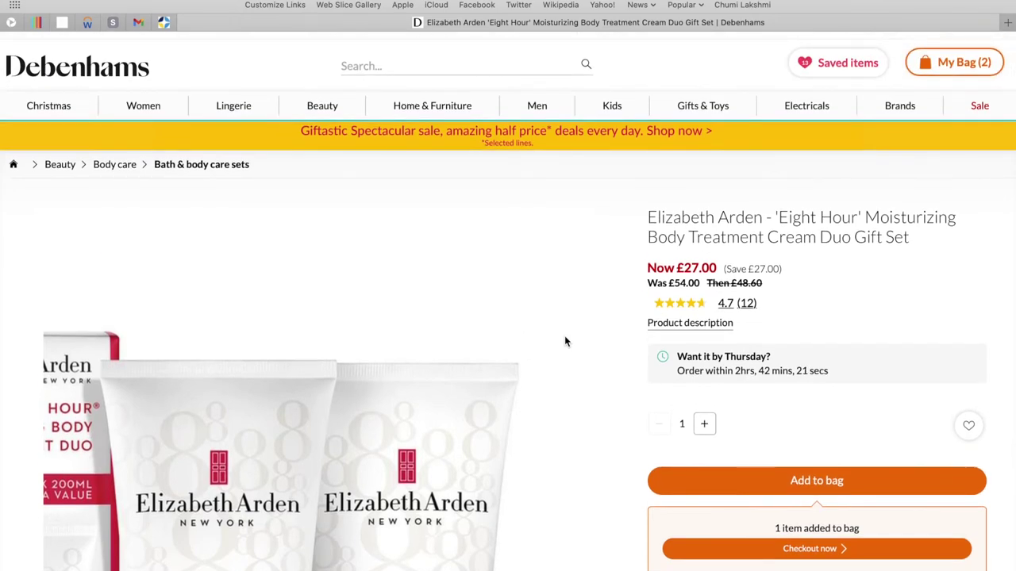
mouse_move(62, 104)
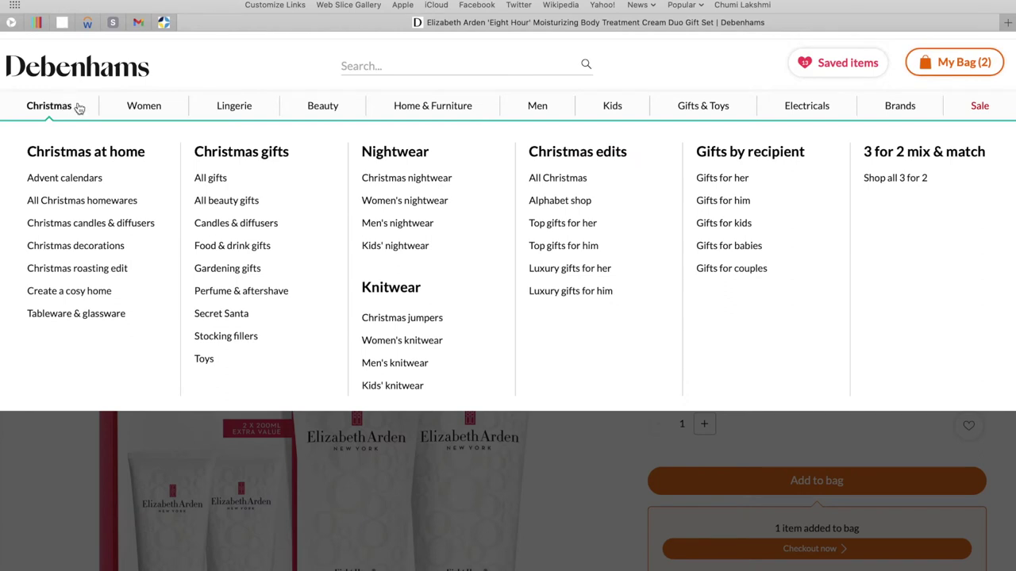
mouse_move(157, 112)
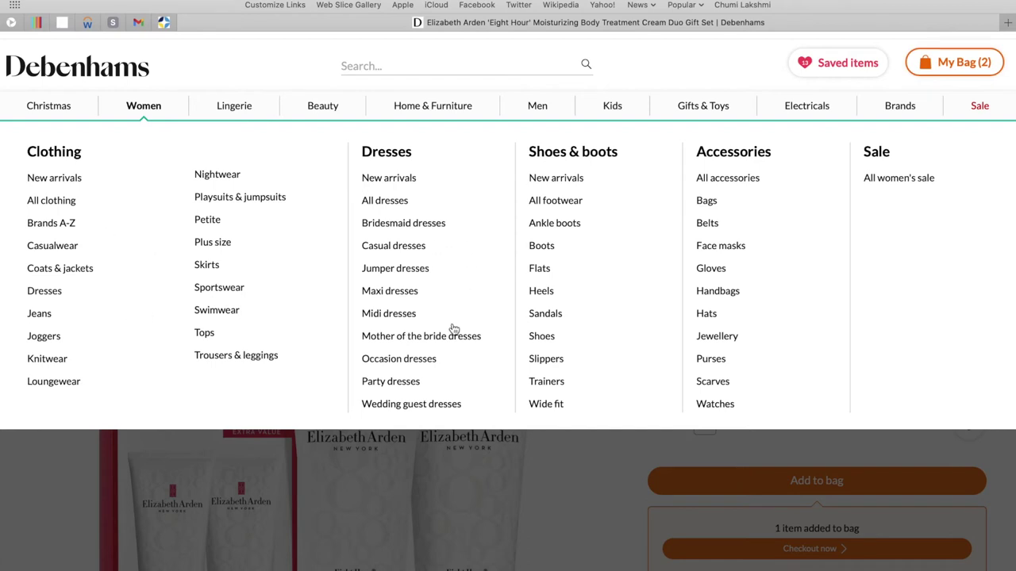
left_click(404, 358)
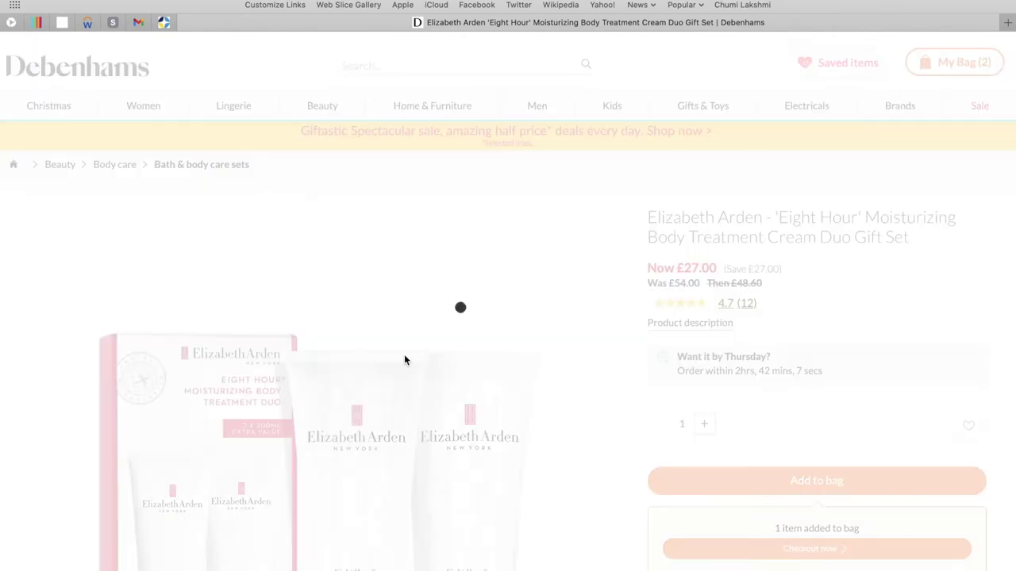
scroll(379, 444, "down", 10)
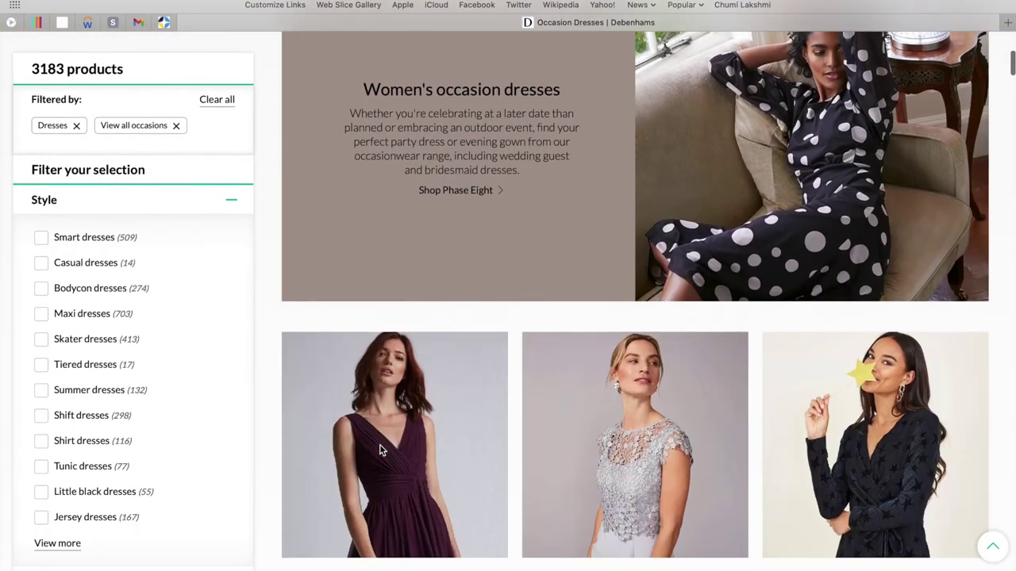
Browse the first rows of women's occasion dresses, comparing their styles and prices.
scroll(381, 450, "down", 3)
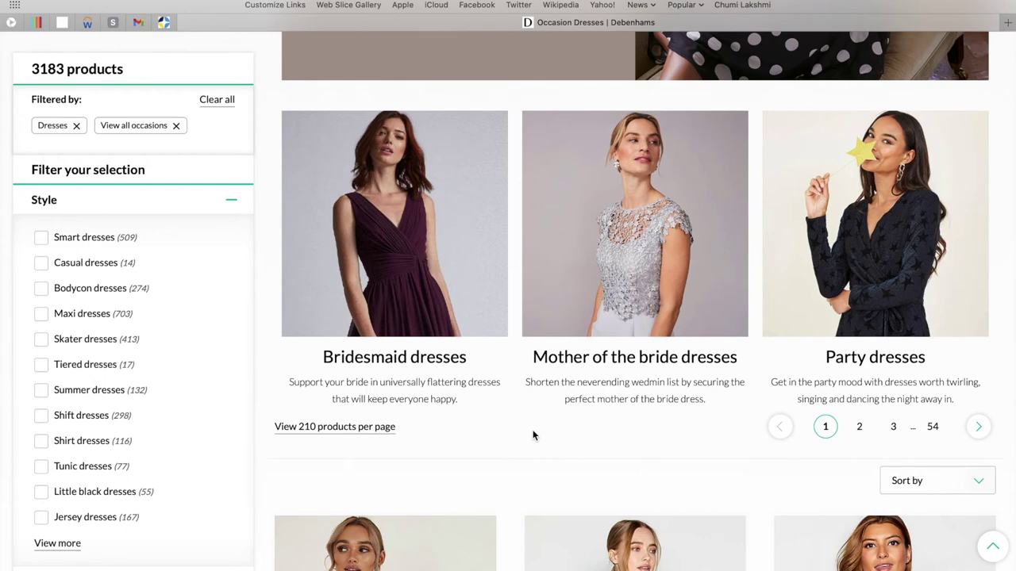
scroll(533, 435, "down", 6)
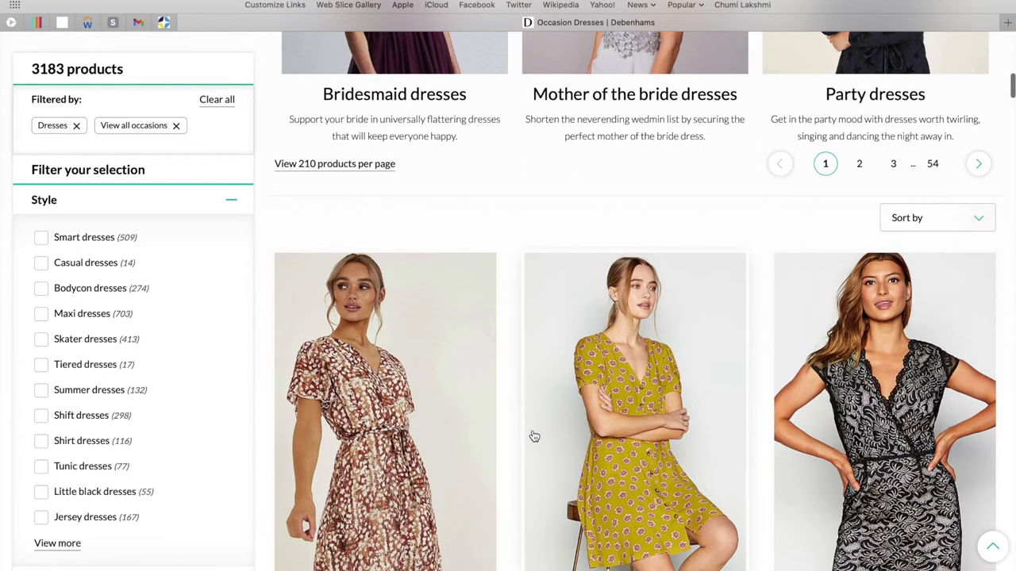
scroll(534, 436, "down", 3)
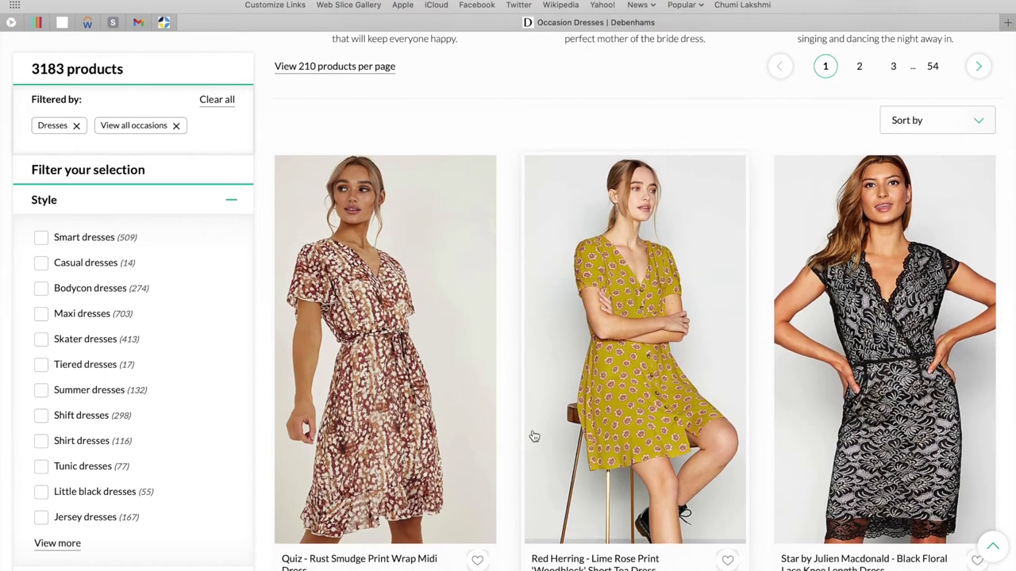
scroll(534, 436, "up", 10)
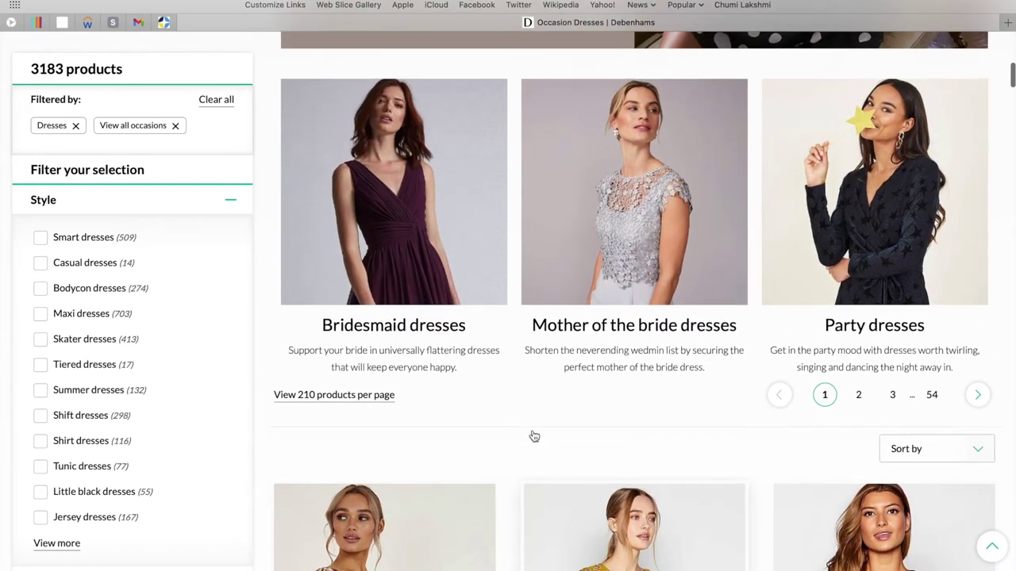
scroll(533, 435, "down", 15)
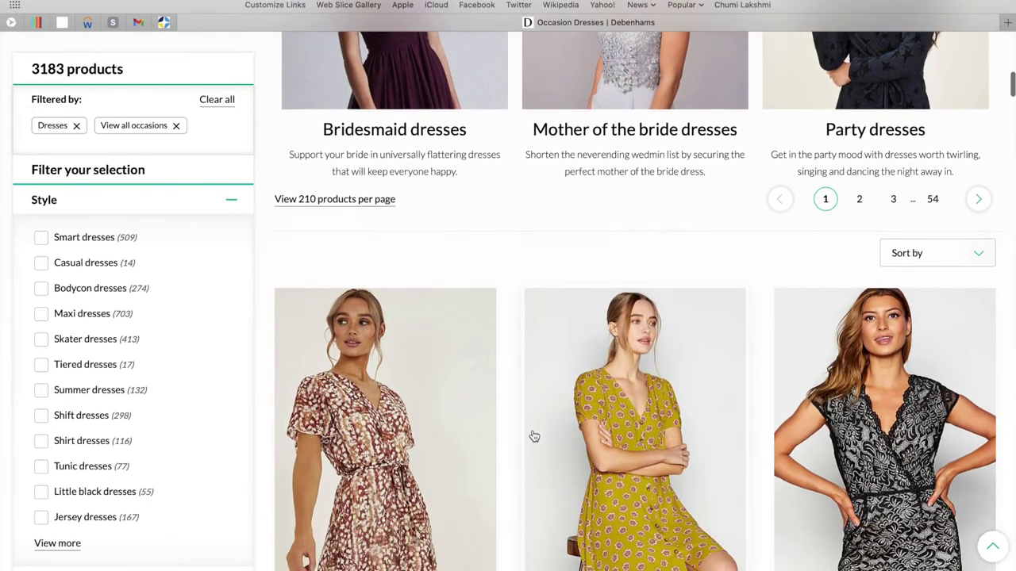
scroll(534, 437, "down", 4)
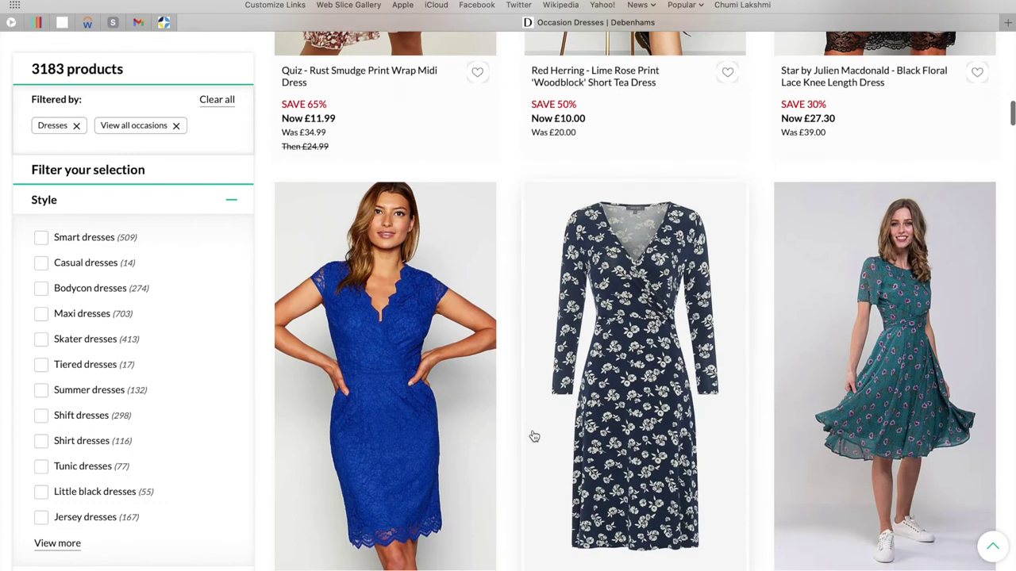
Expand the full list of dress styles and filter the occasion dresses to Maxi dresses.
scroll(146, 462, "down", 3)
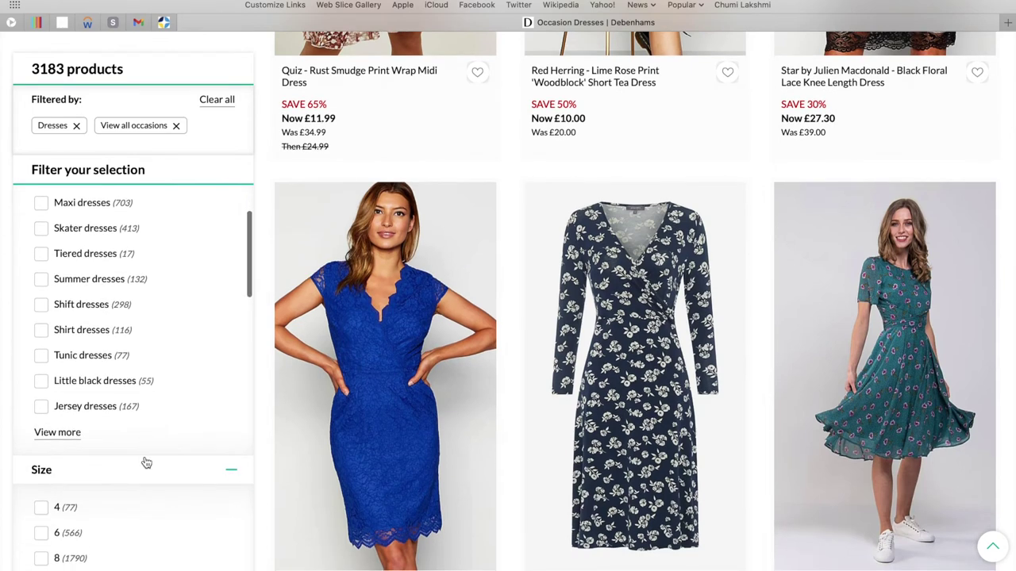
scroll(146, 463, "down", 1)
left_click(64, 396)
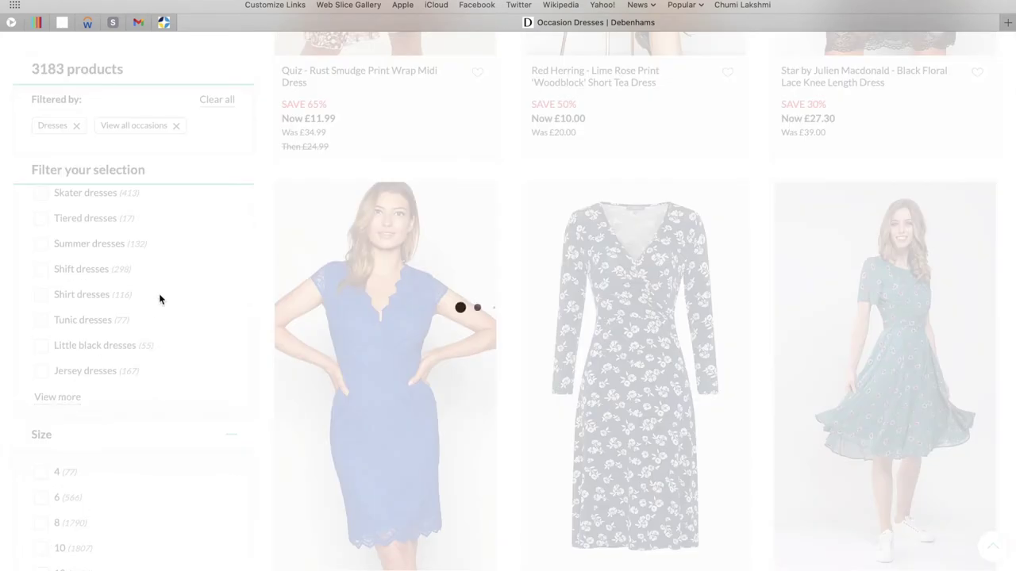
scroll(135, 371, "down", 5)
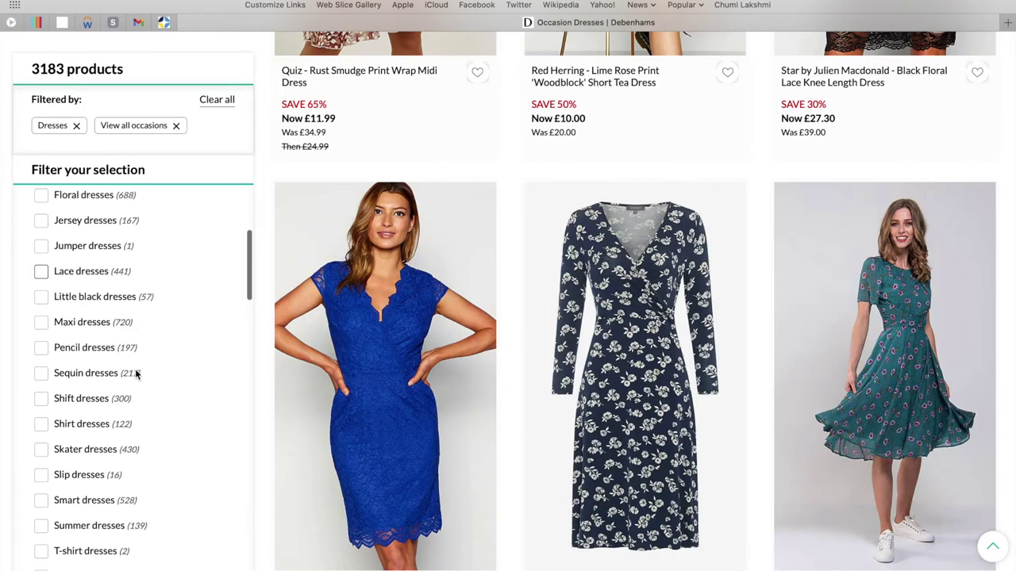
scroll(135, 373, "down", 3)
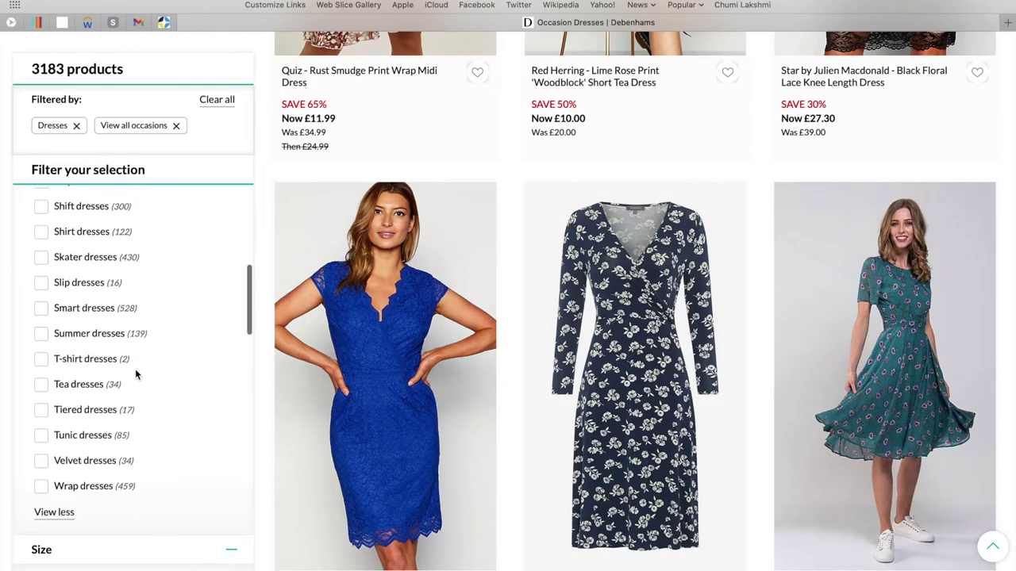
scroll(135, 374, "up", 10)
scroll(135, 369, "up", 3)
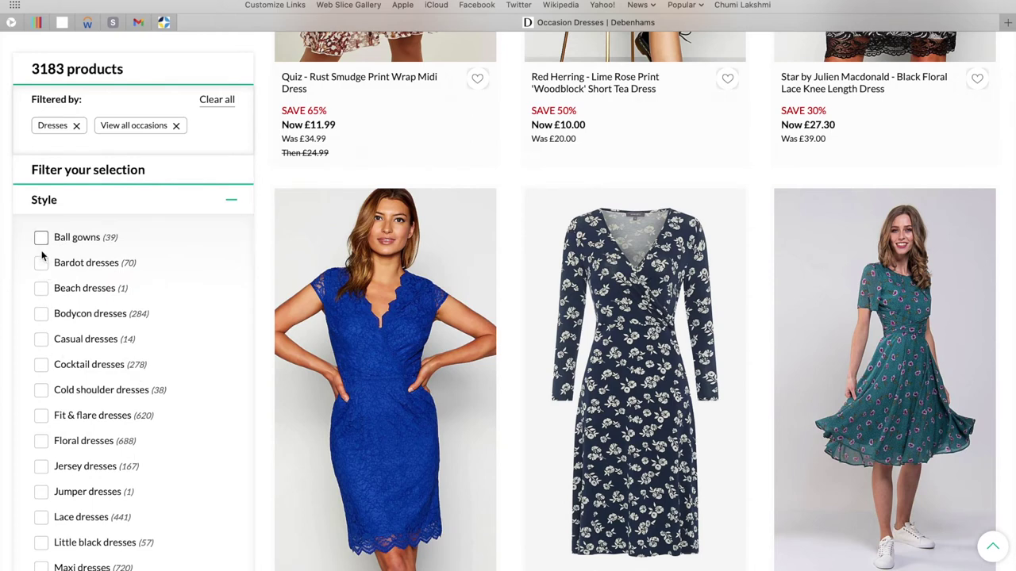
scroll(40, 397, "down", 5)
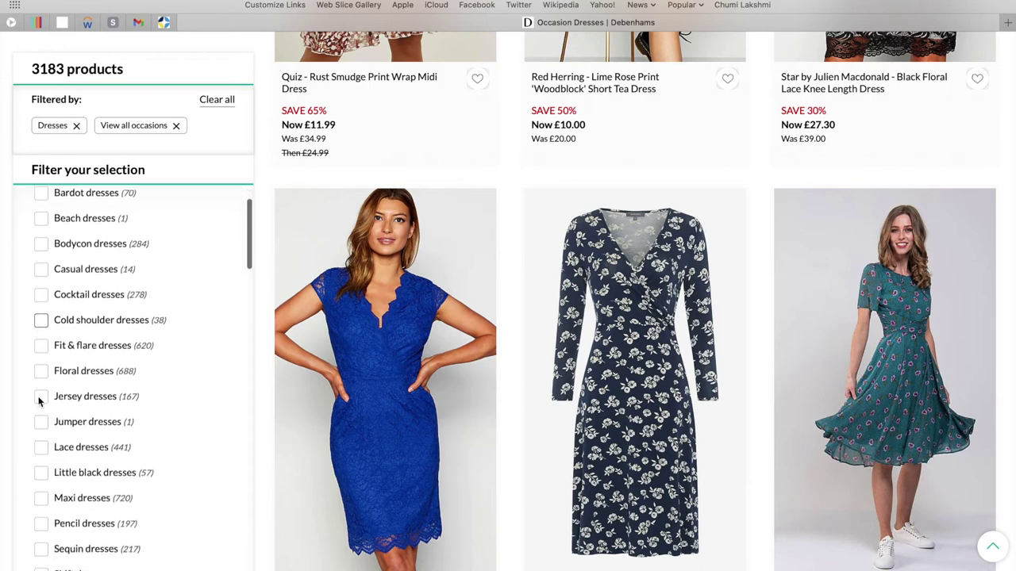
scroll(40, 403, "down", 1)
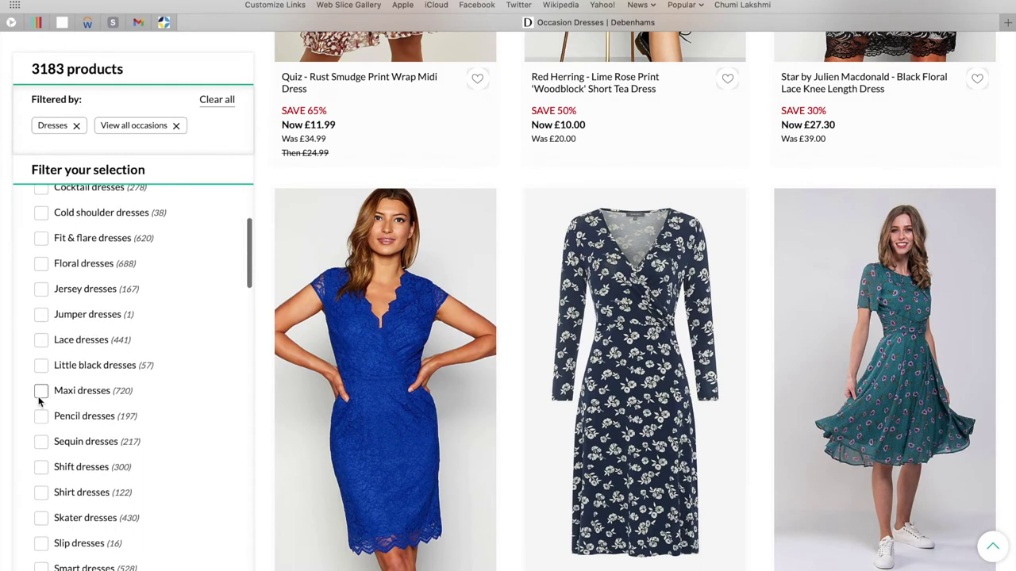
left_click(40, 392)
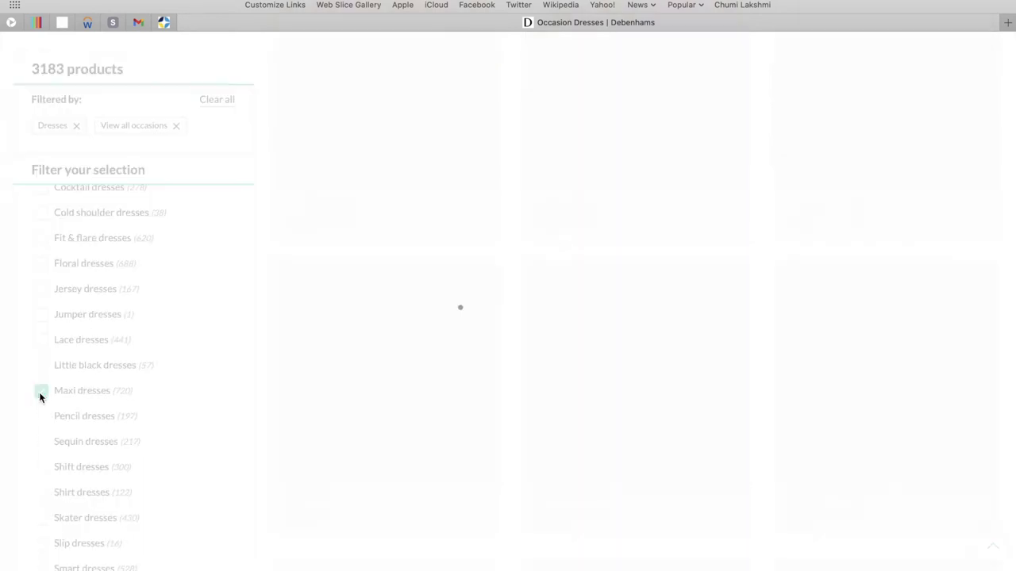
Look through the filtered maxi dresses and compare their designs and discounted prices.
scroll(511, 416, "down", 5)
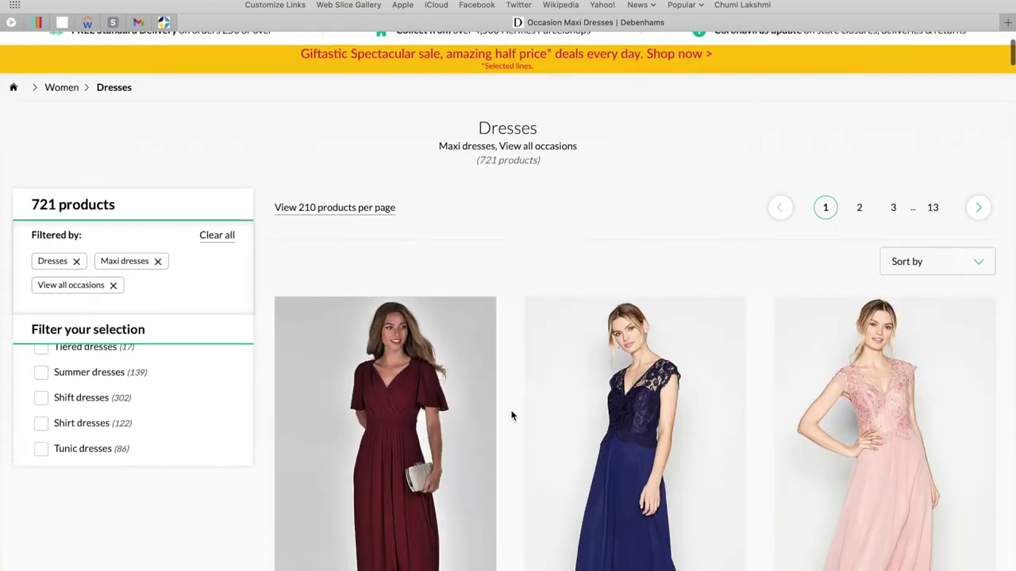
scroll(509, 408, "down", 1)
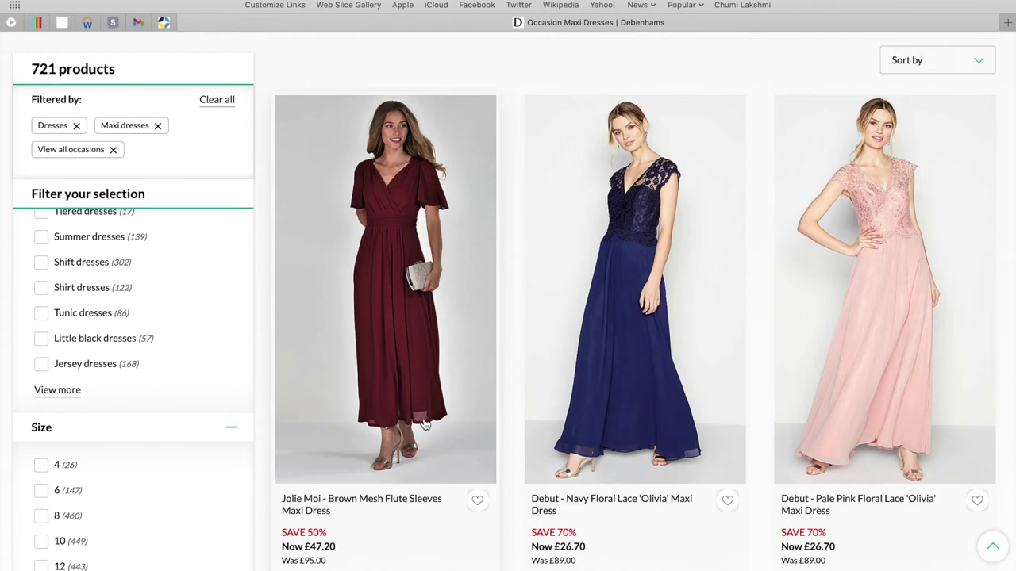
scroll(425, 426, "down", 10)
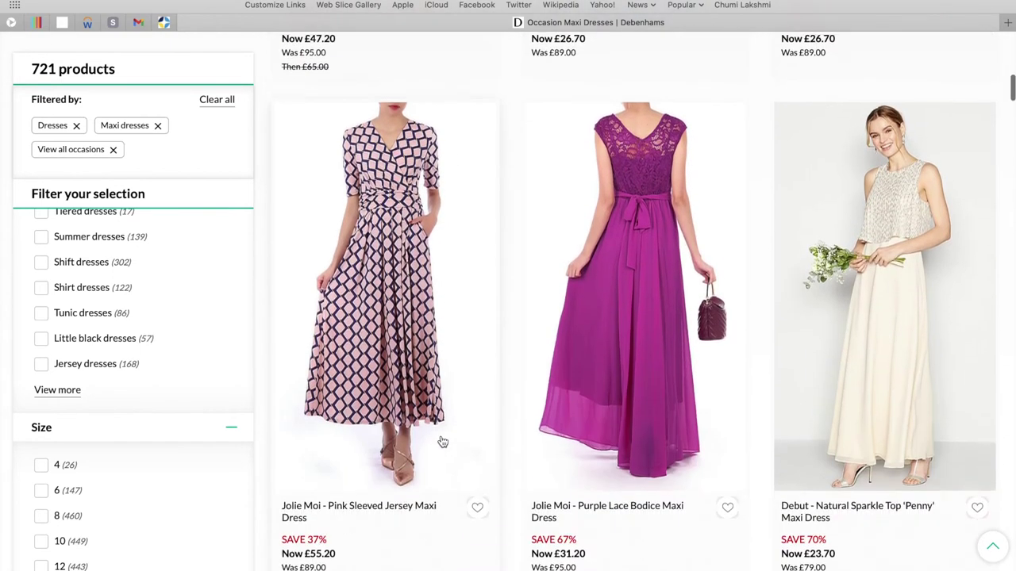
scroll(442, 442, "down", 10)
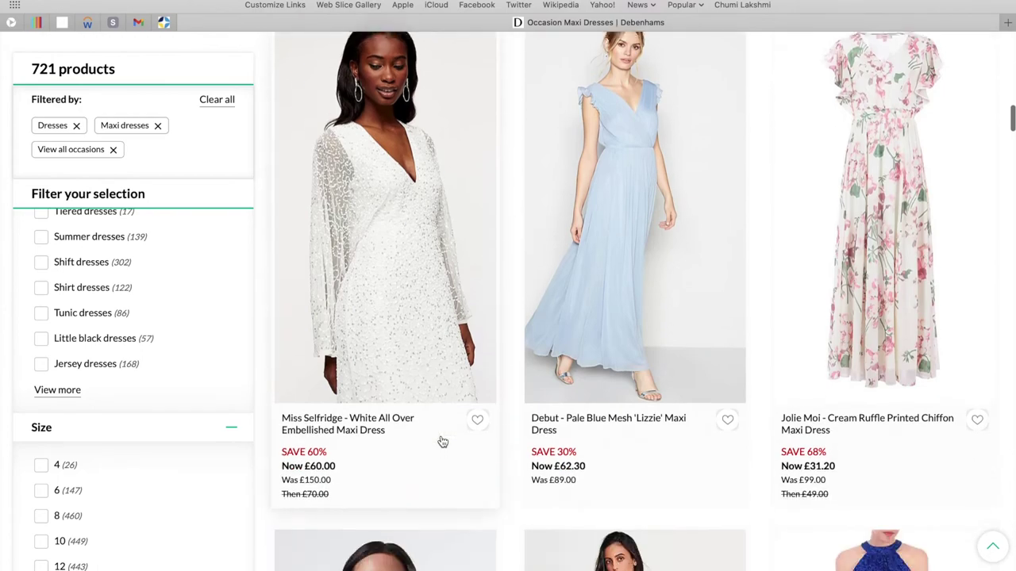
scroll(442, 442, "down", 2)
scroll(442, 441, "up", 3)
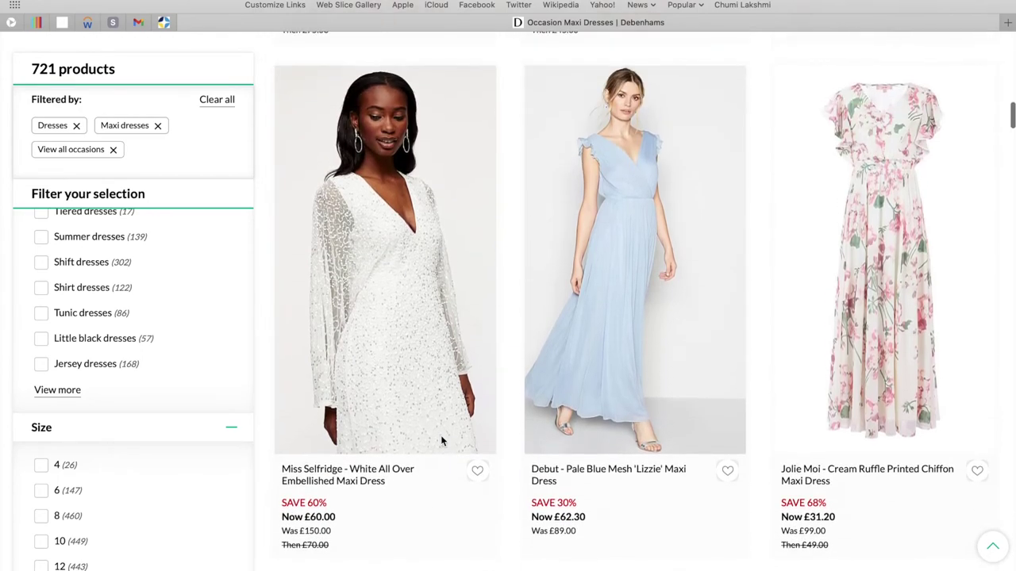
scroll(442, 441, "down", 7)
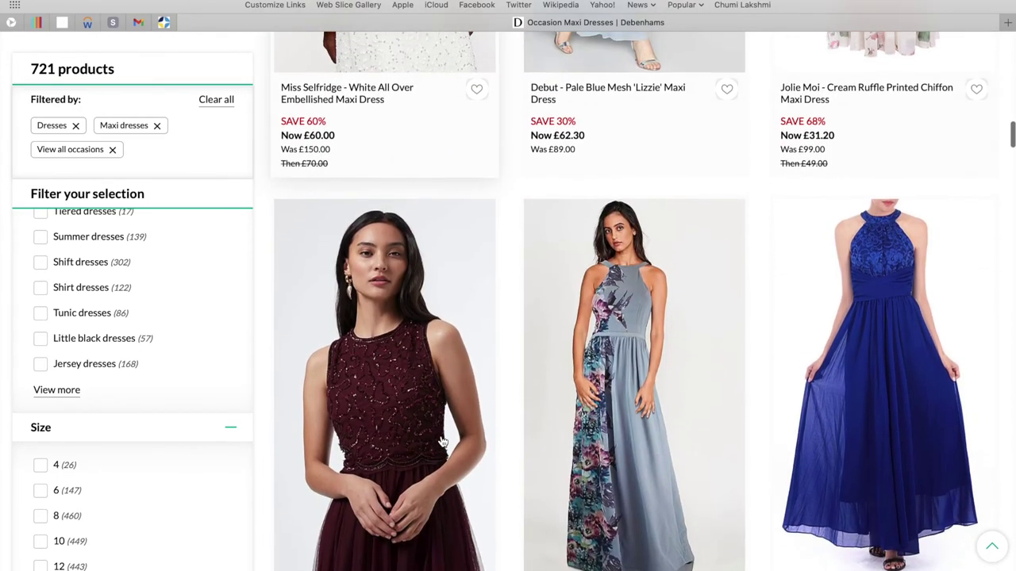
scroll(442, 442, "up", 20)
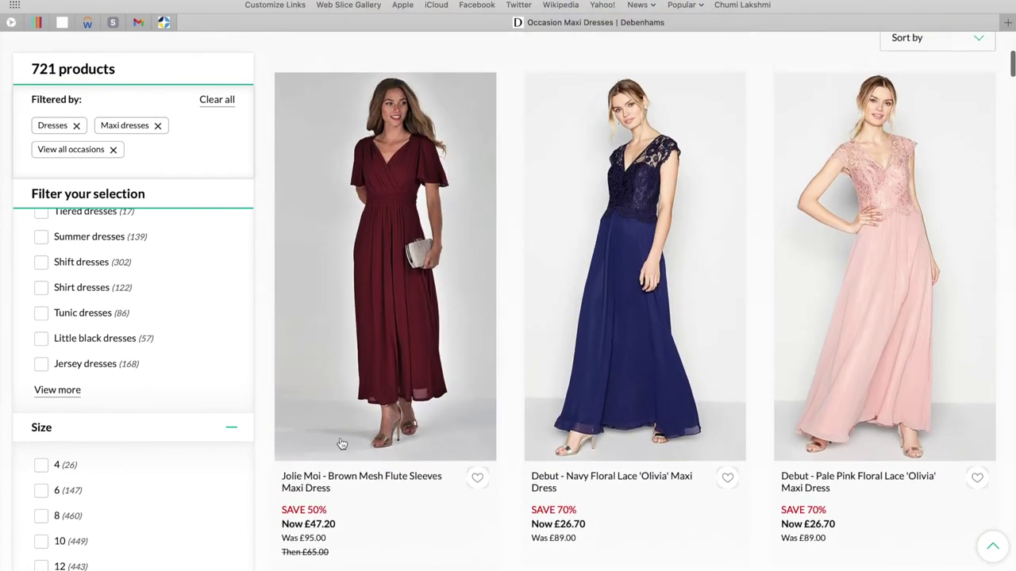
Narrow the maxi dresses to size 12 and check the available sorting options without changing the order.
scroll(152, 556, "down", 3)
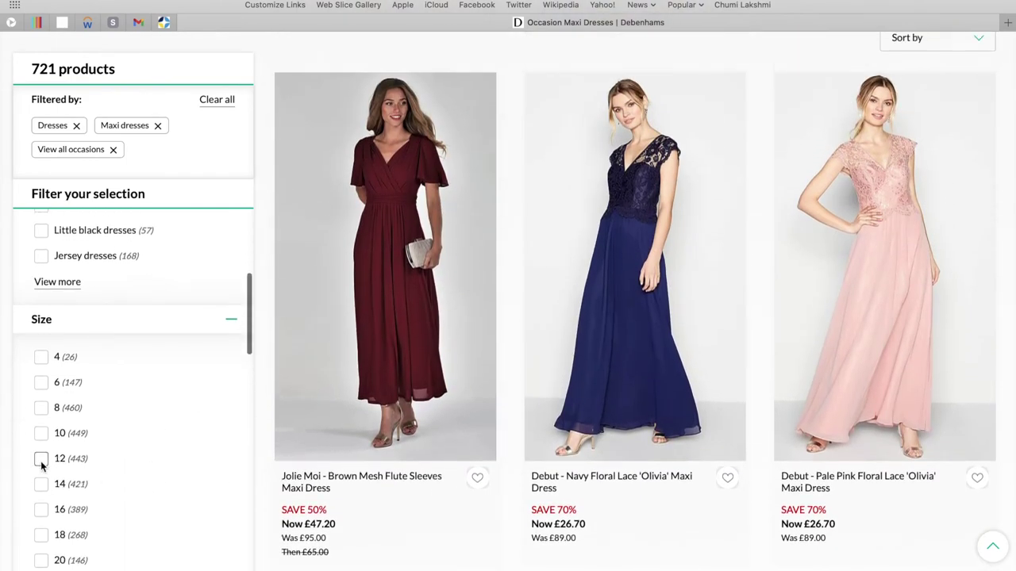
left_click(40, 458)
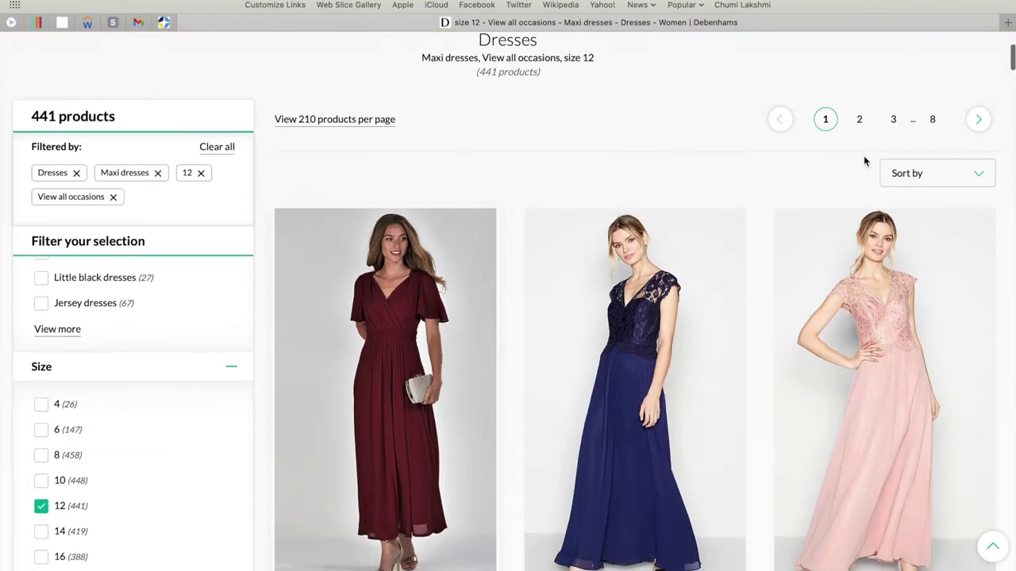
left_click(956, 173)
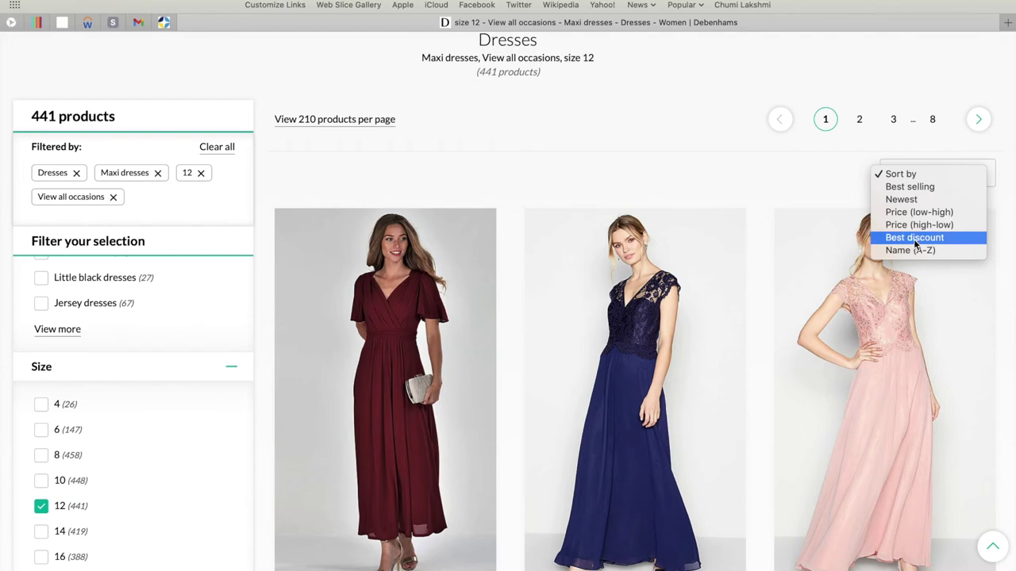
left_click(767, 154)
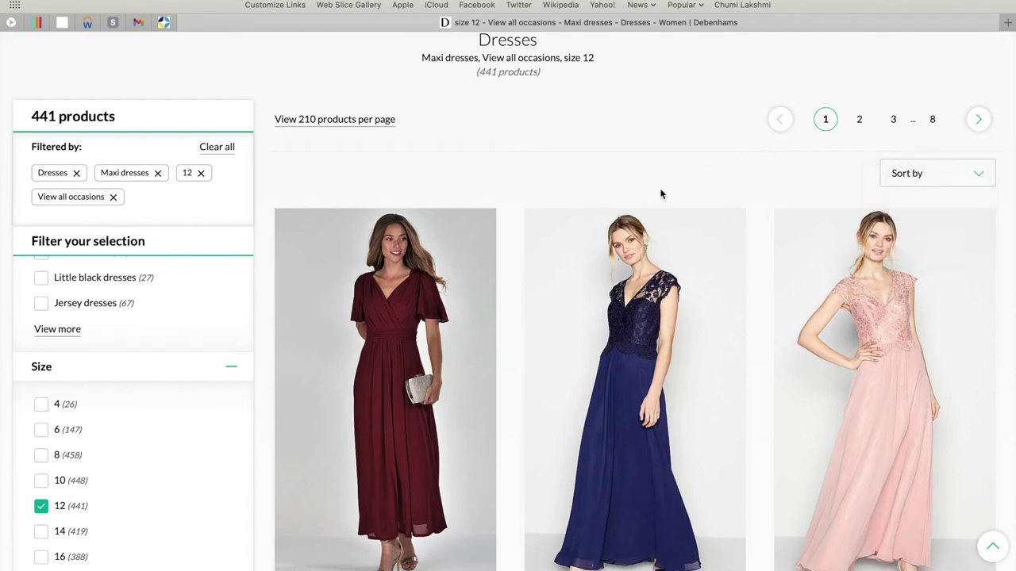
Open the Jolie Moi Brown Mesh Flute Sleeves Maxi Dress, choose size 12 and add one to the bag.
scroll(598, 274, "down", 2)
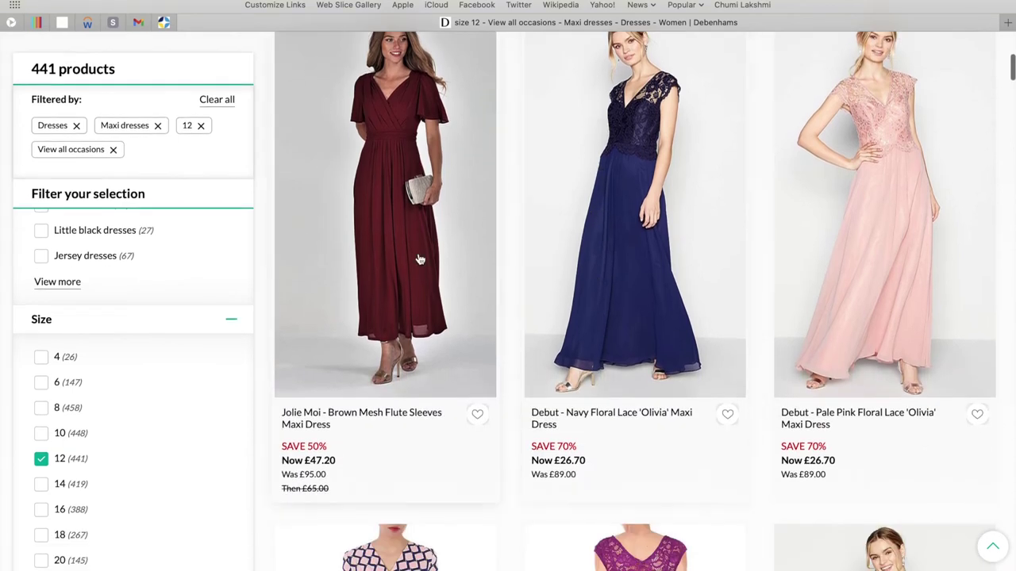
left_click(419, 256)
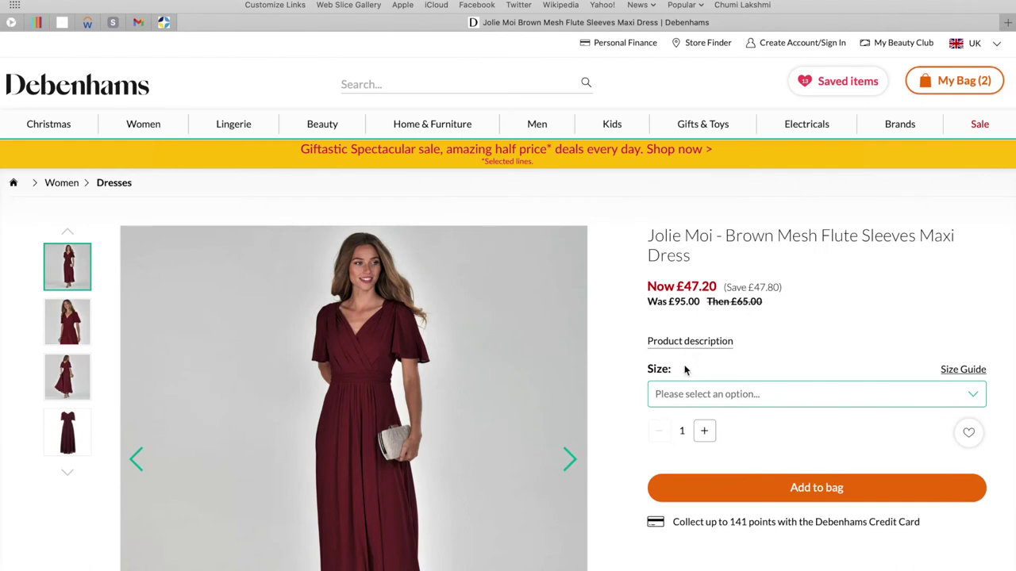
left_click(684, 394)
left_click(673, 463)
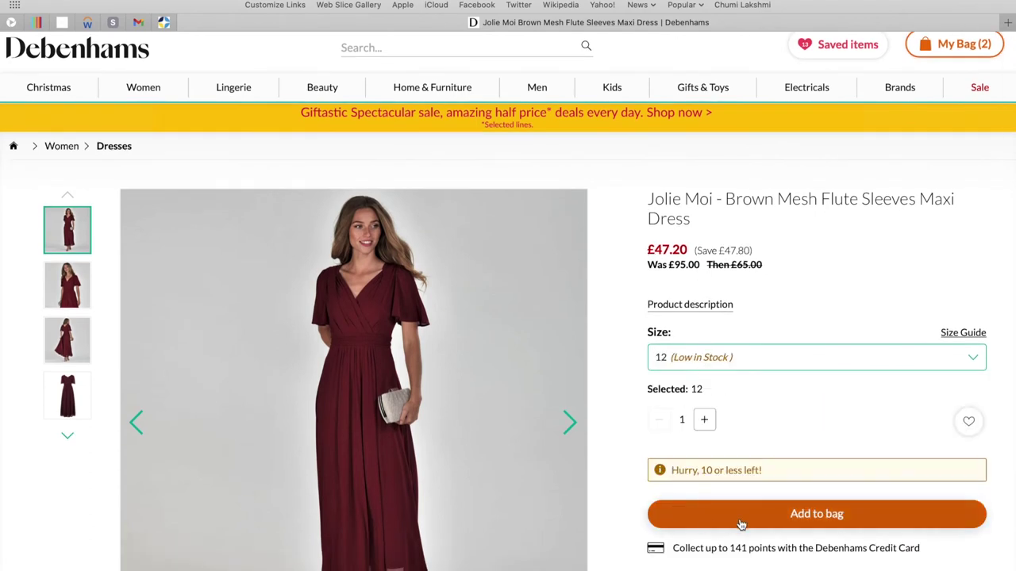
left_click(784, 525)
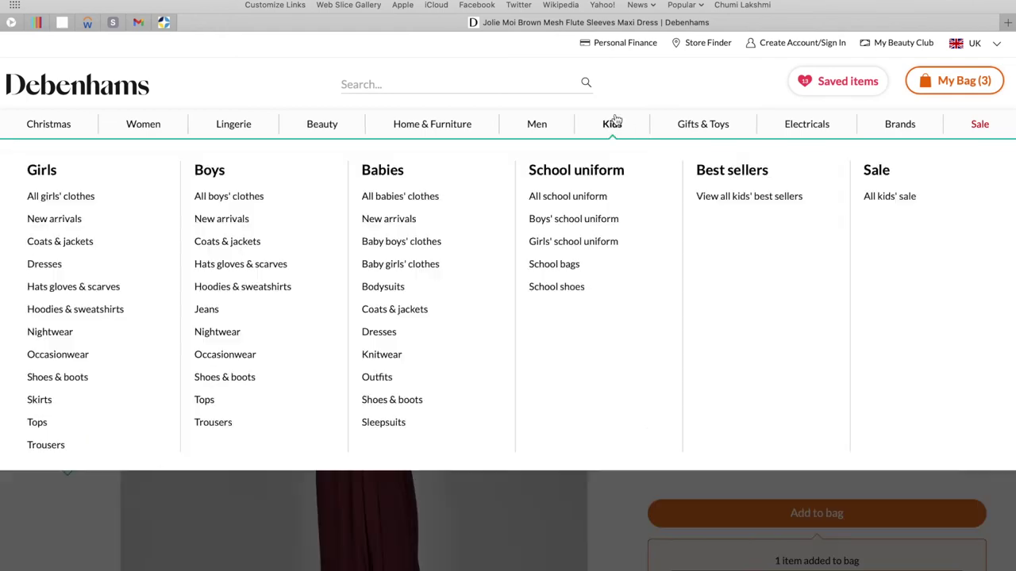
mouse_move(555, 127)
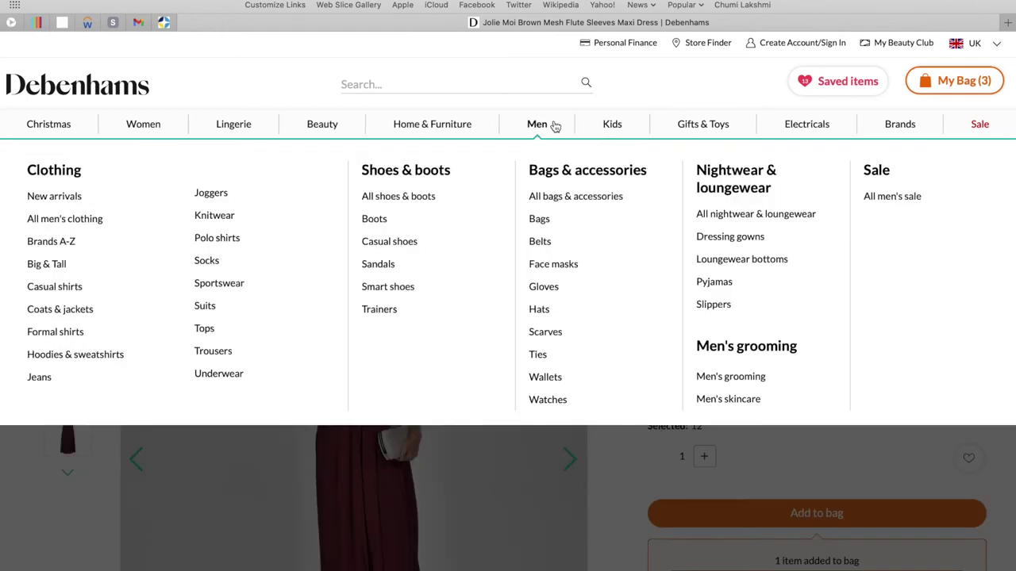
mouse_move(709, 135)
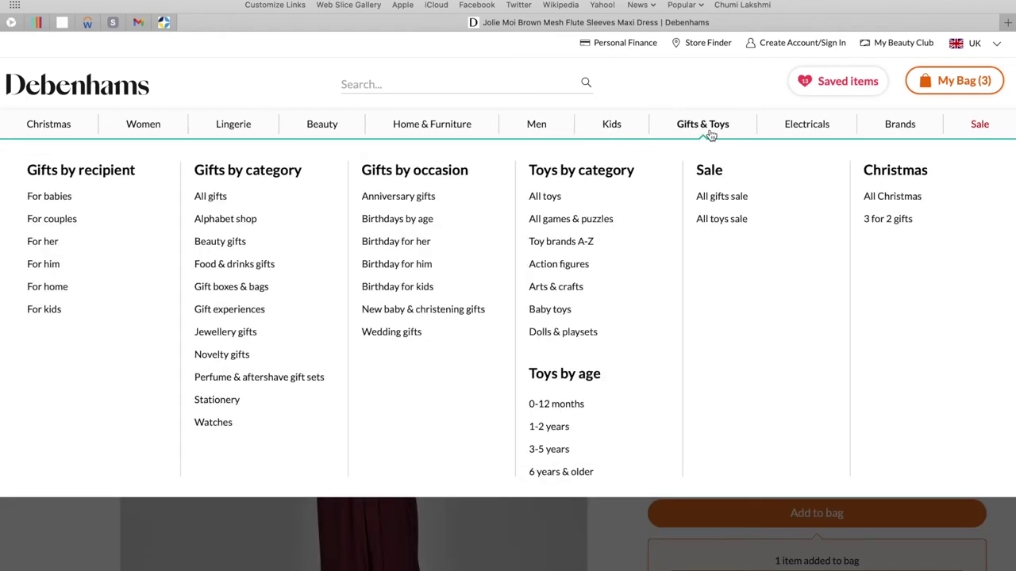
mouse_move(806, 136)
mouse_move(881, 137)
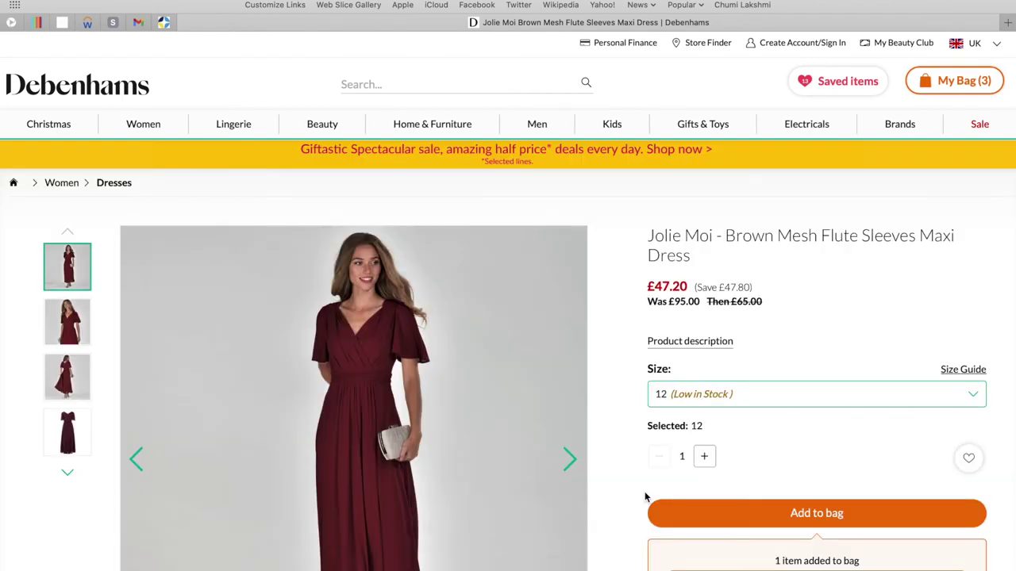
scroll(628, 471, "down", 1)
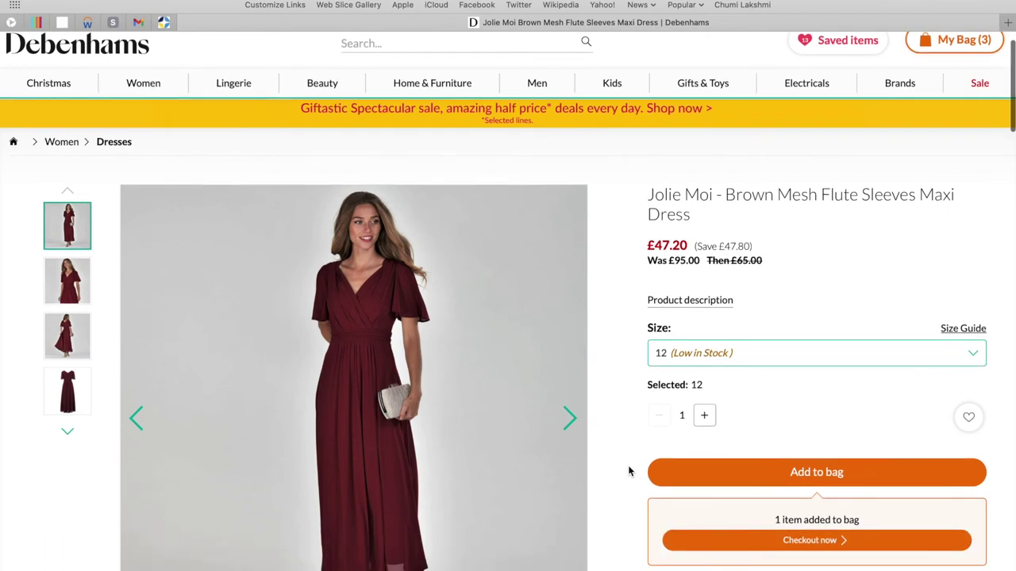